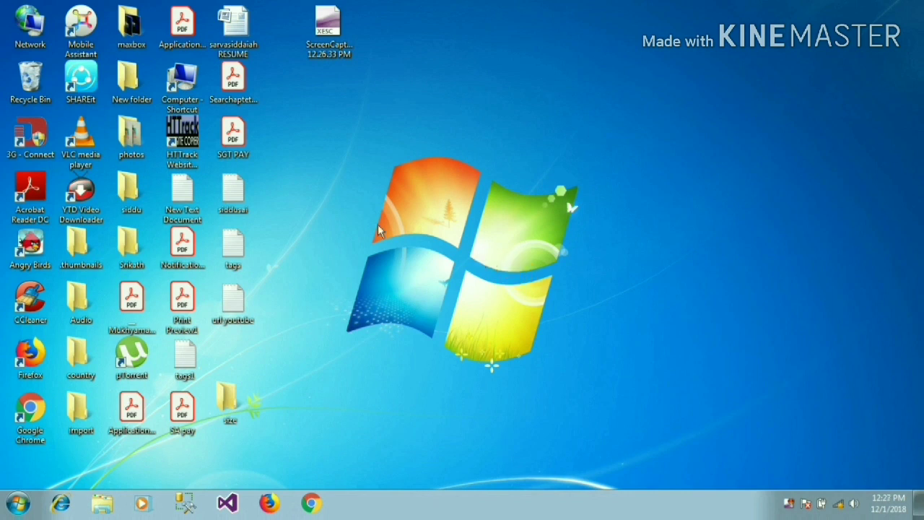
# Open the photos folder on the desktop.
pyautogui.doubleClick(142, 141)
pyautogui.doubleClick(133, 148)
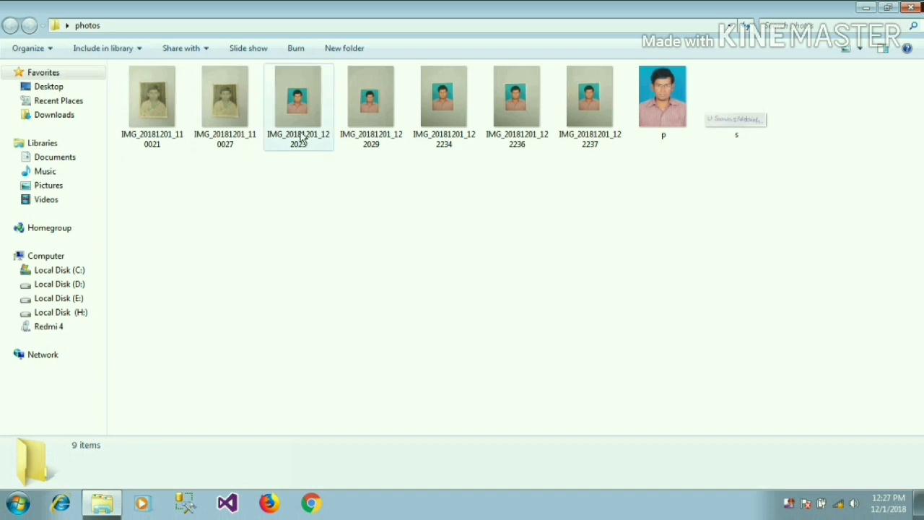
# Examine the size of the image IMG_20181201_122023 in its file properties, then close them.
pyautogui.moveTo(304, 124)
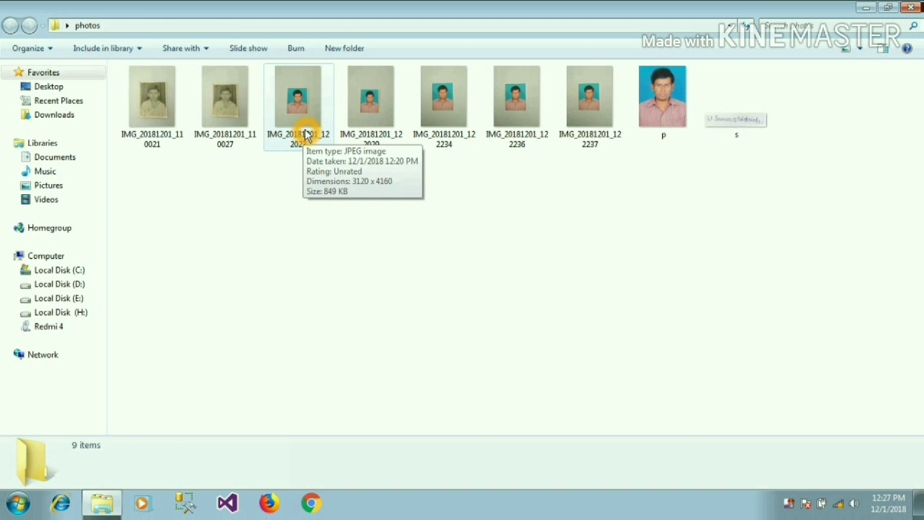
pyautogui.rightClick(306, 136)
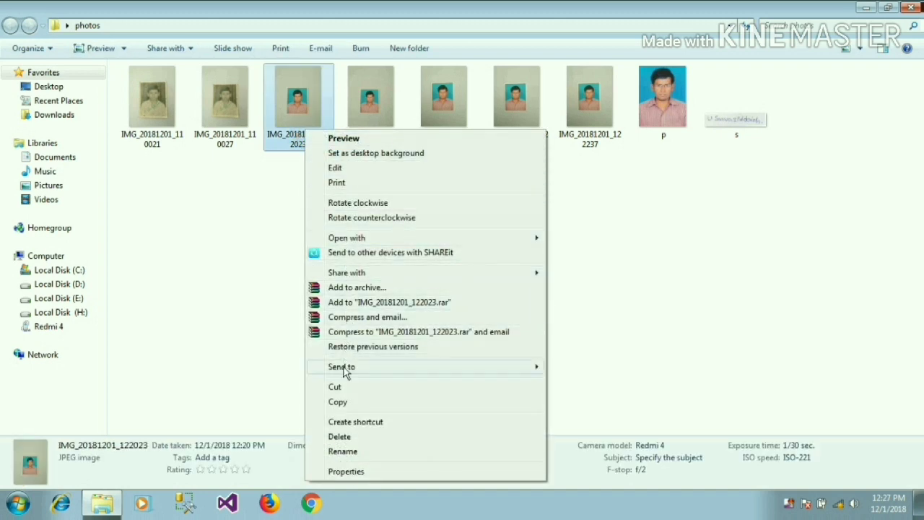
pyautogui.click(351, 472)
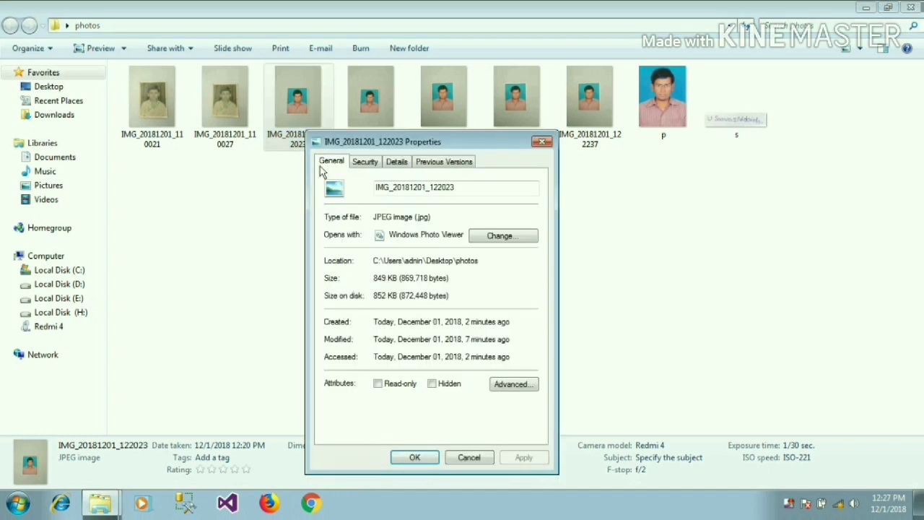
pyautogui.click(366, 163)
pyautogui.click(329, 162)
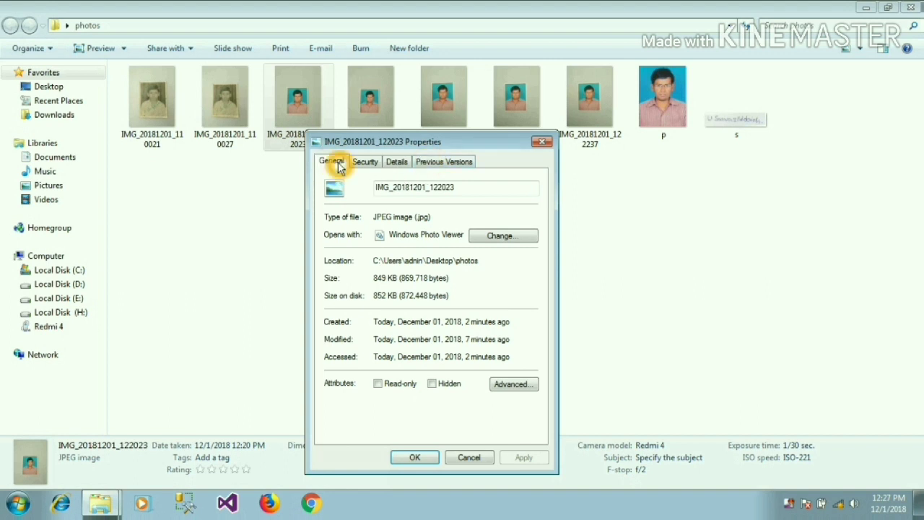
pyautogui.click(343, 264)
pyautogui.click(338, 279)
pyautogui.click(354, 300)
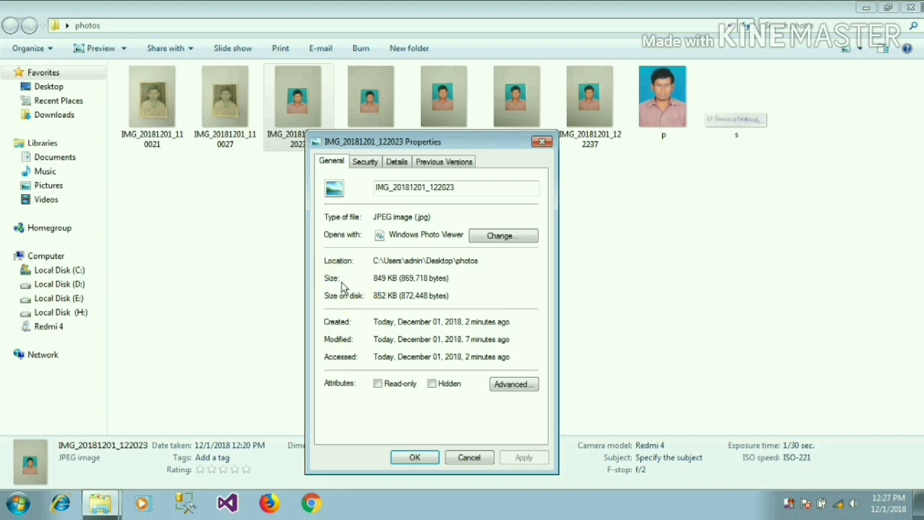
pyautogui.click(375, 289)
pyautogui.click(375, 284)
pyautogui.click(422, 461)
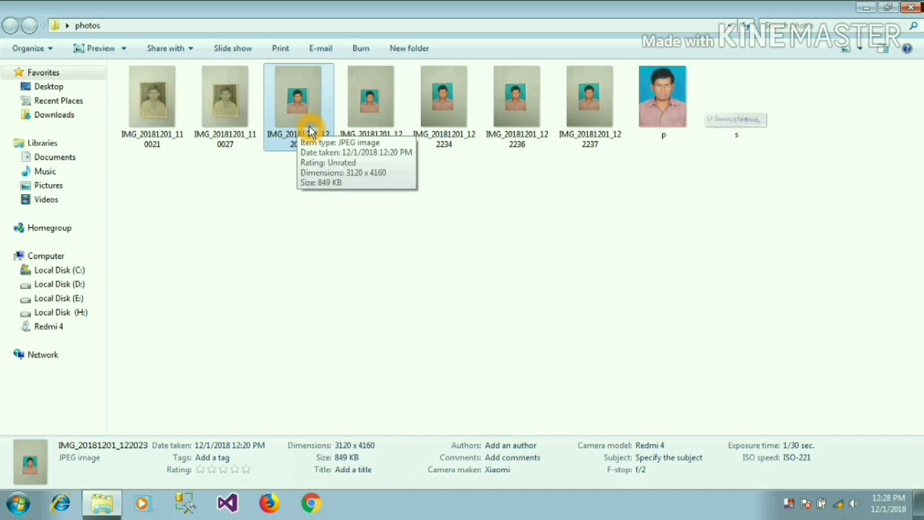
# Open the image IMG_20181201_122023 from the photos folder in Paint.
pyautogui.rightClick(310, 131)
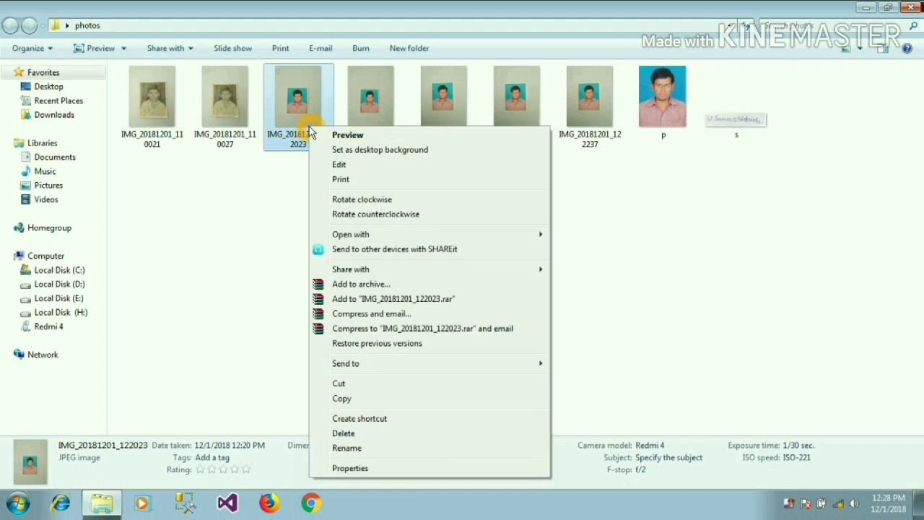
pyautogui.click(345, 238)
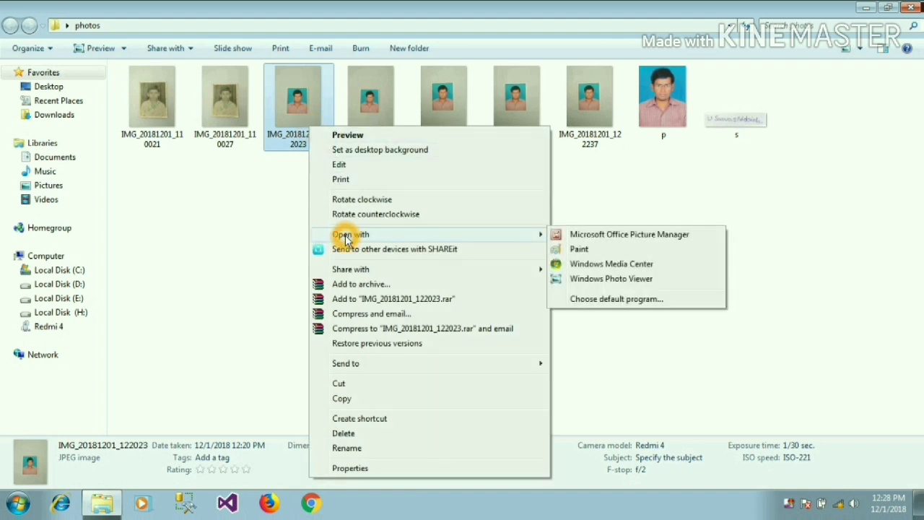
pyautogui.click(363, 238)
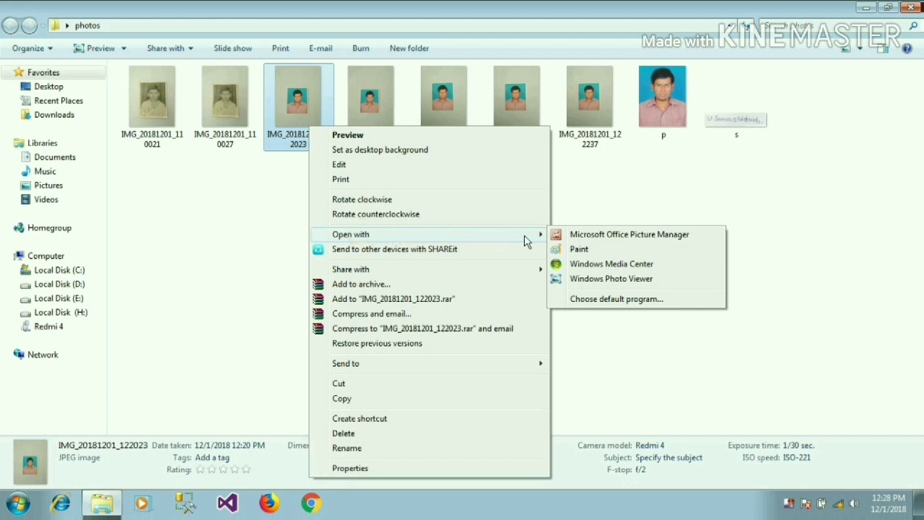
pyautogui.moveTo(608, 238); pyautogui.dragTo(599, 249)
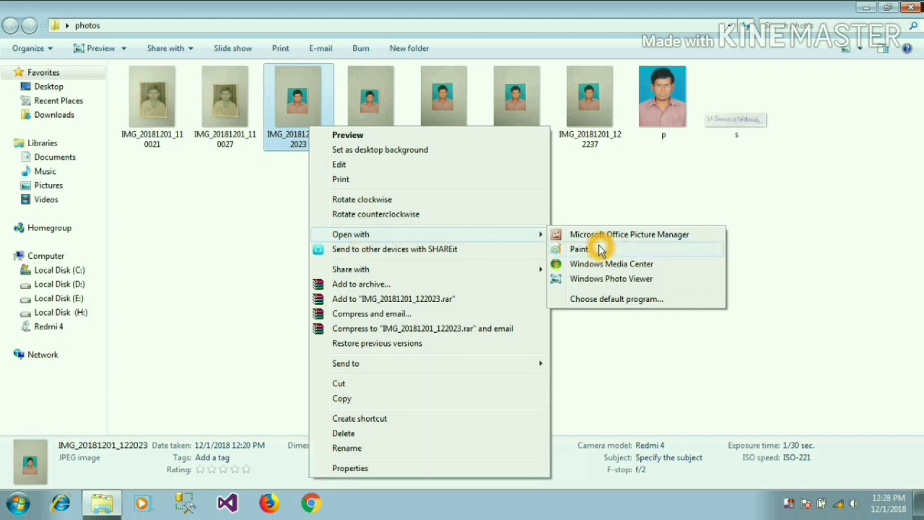
pyautogui.click(607, 253)
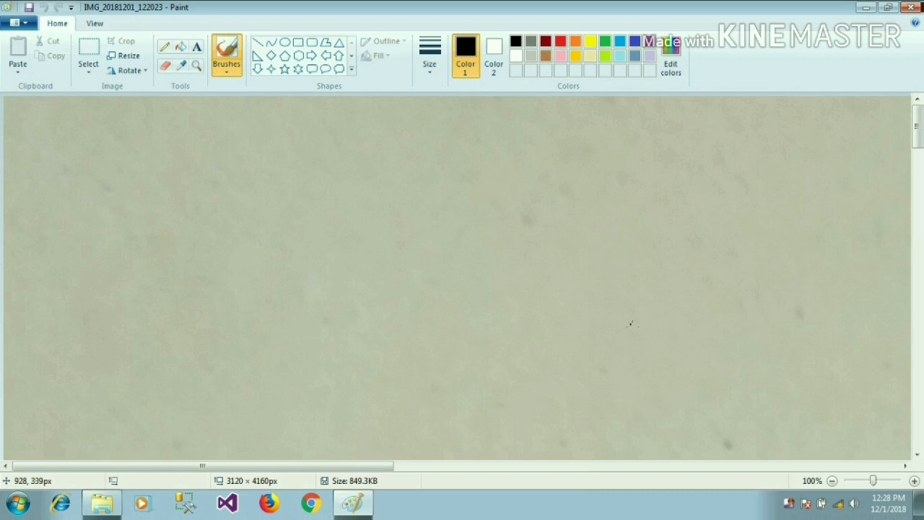
# Open the Resize and Skew settings for the image and keep resizing by percentage.
pyautogui.click(874, 482)
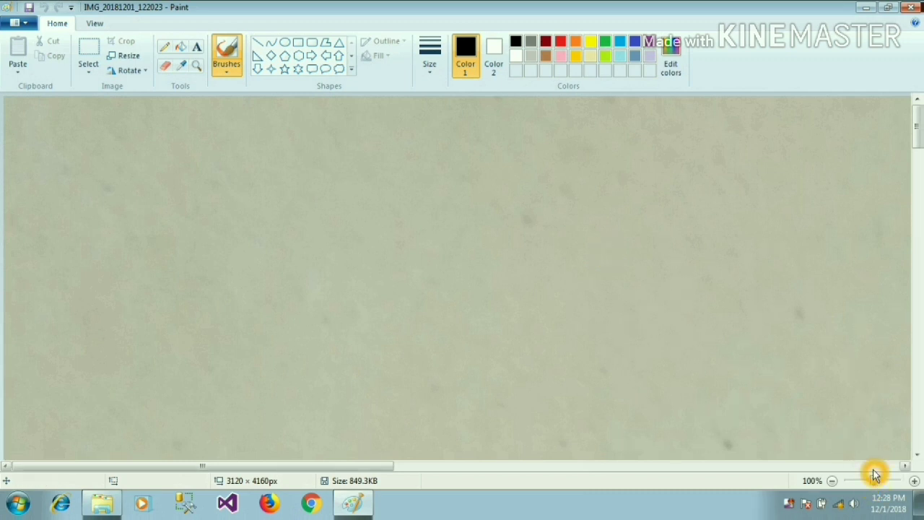
pyautogui.click(833, 481)
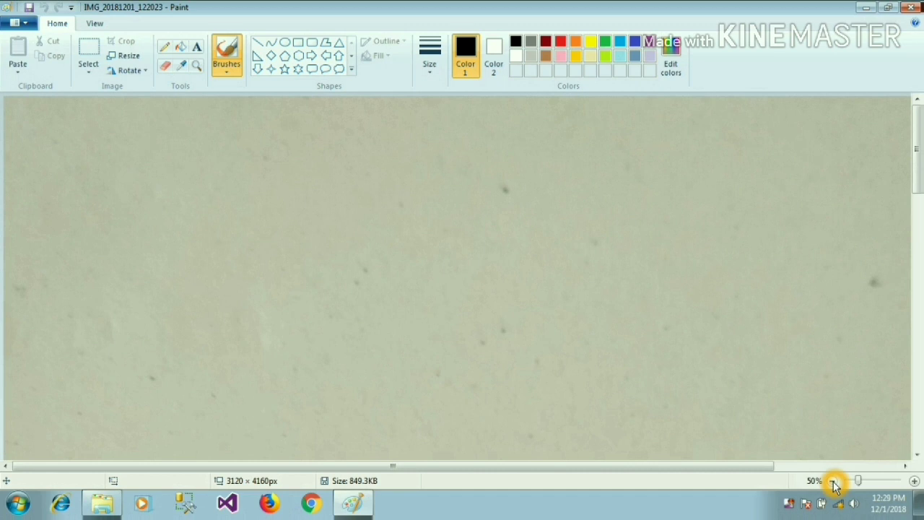
pyautogui.click(833, 482)
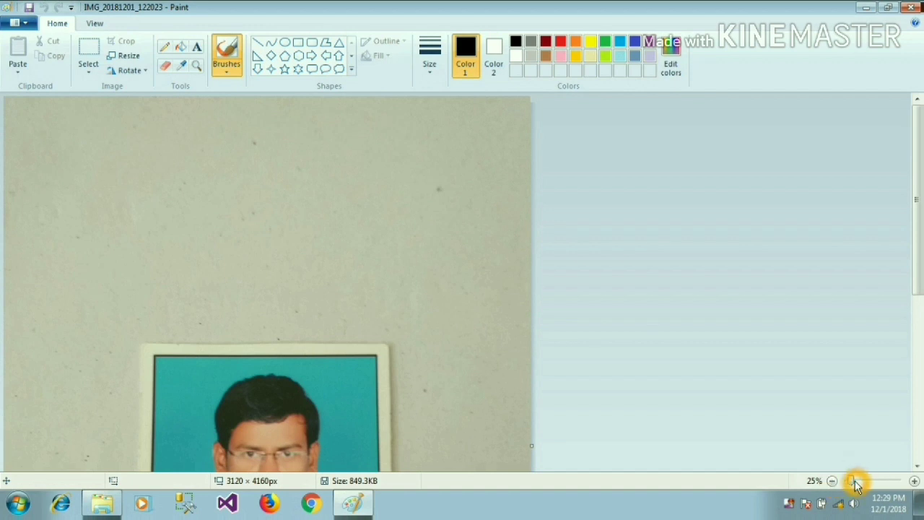
pyautogui.moveTo(851, 485); pyautogui.dragTo(866, 485)
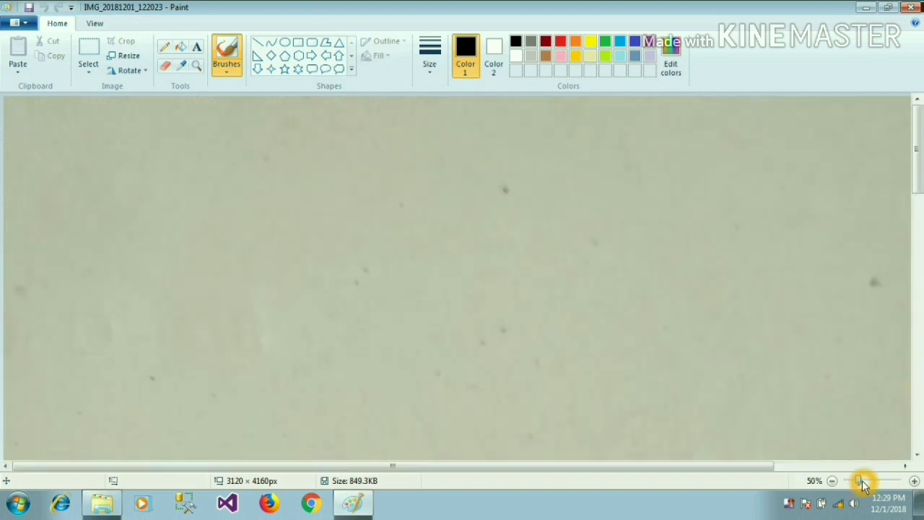
pyautogui.click(126, 59)
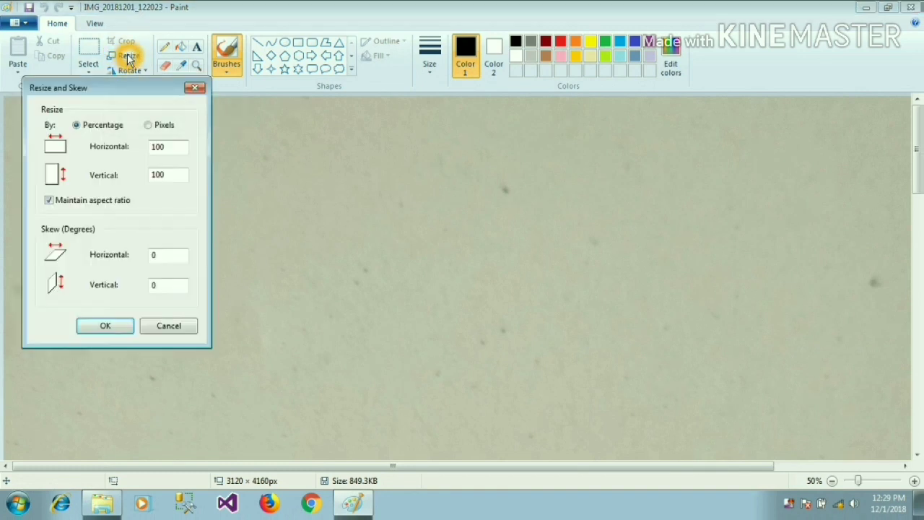
pyautogui.click(85, 130)
pyautogui.click(150, 130)
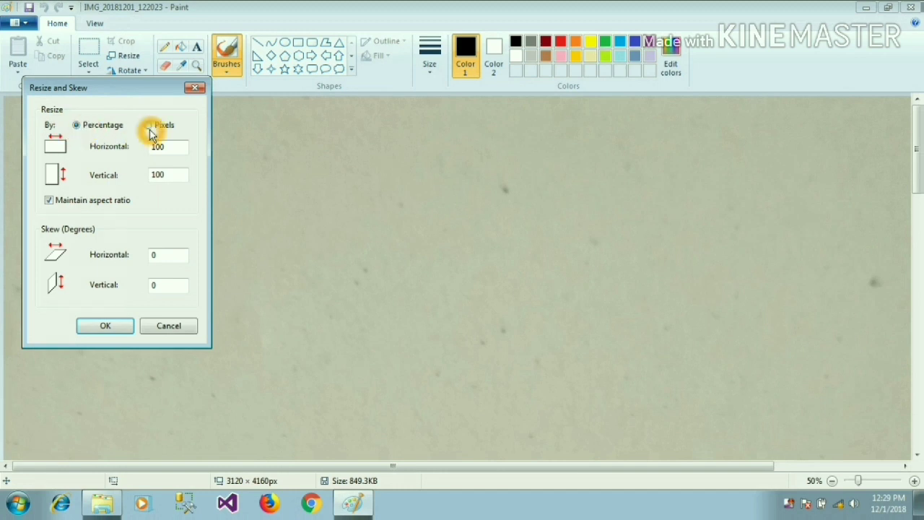
pyautogui.click(112, 130)
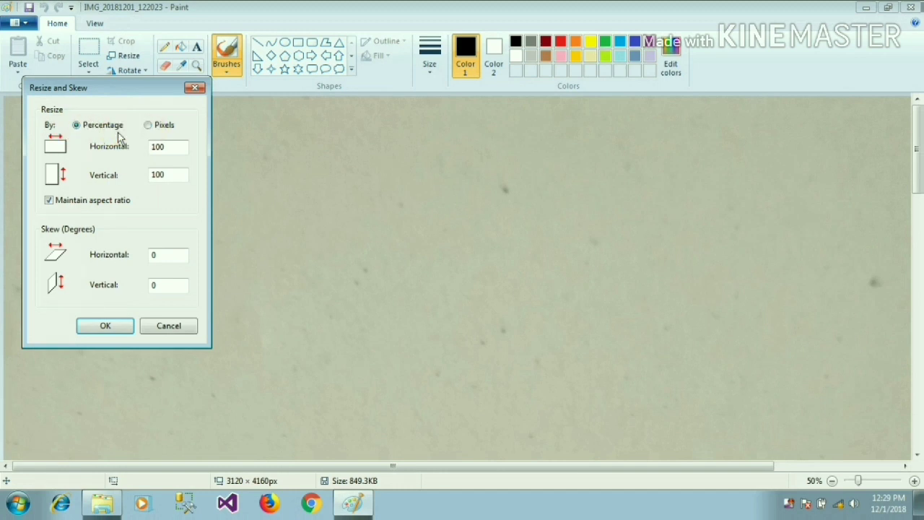
pyautogui.click(166, 132)
pyautogui.click(124, 135)
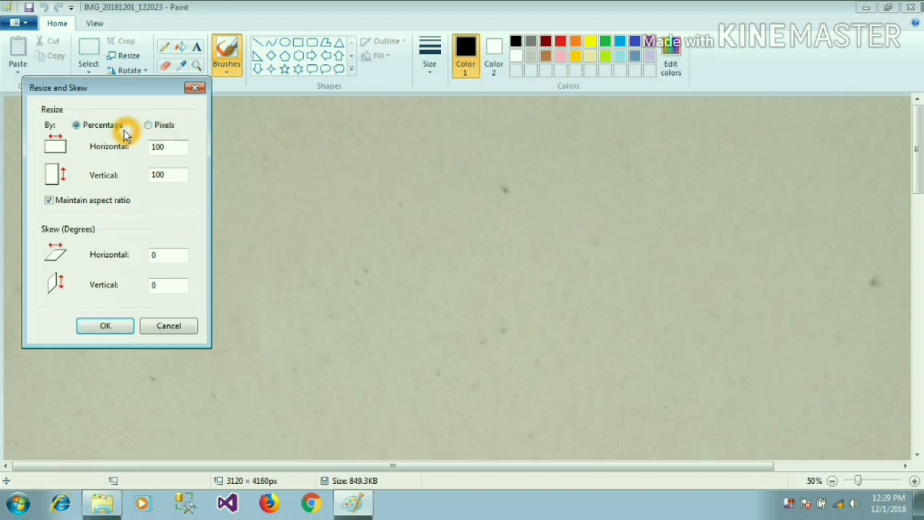
pyautogui.click(128, 153)
pyautogui.click(102, 153)
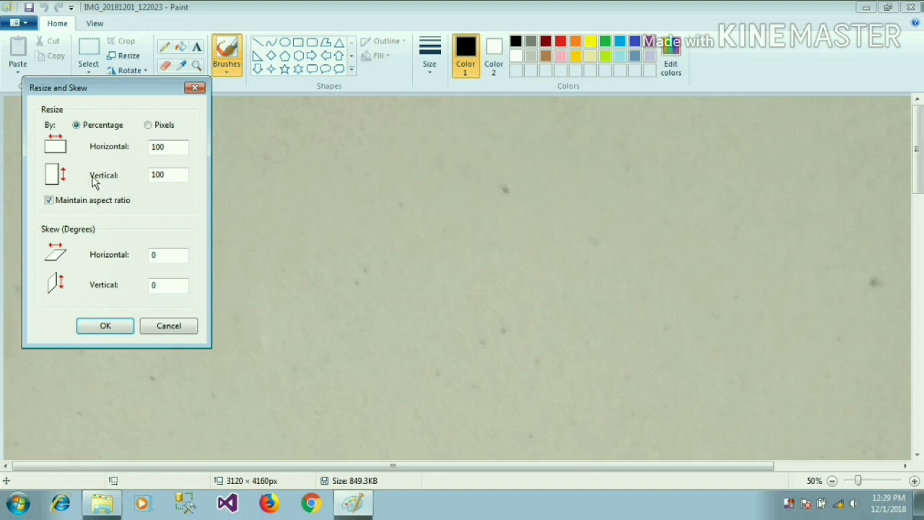
pyautogui.click(120, 173)
# Set the horizontal resize to 90 percent with the aspect ratio maintained and apply it to the image.
pyautogui.click(175, 145)
pyautogui.click(173, 147)
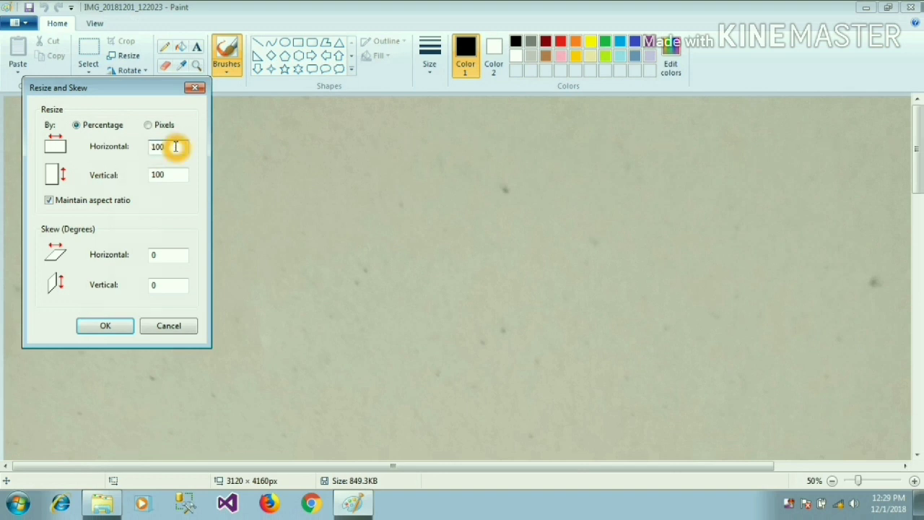
pyautogui.press('BackSpace')
pyautogui.press('BackSpace')
pyautogui.press('BackSpace')
pyautogui.write('90')
pyautogui.click(105, 326)
pyautogui.click(106, 326)
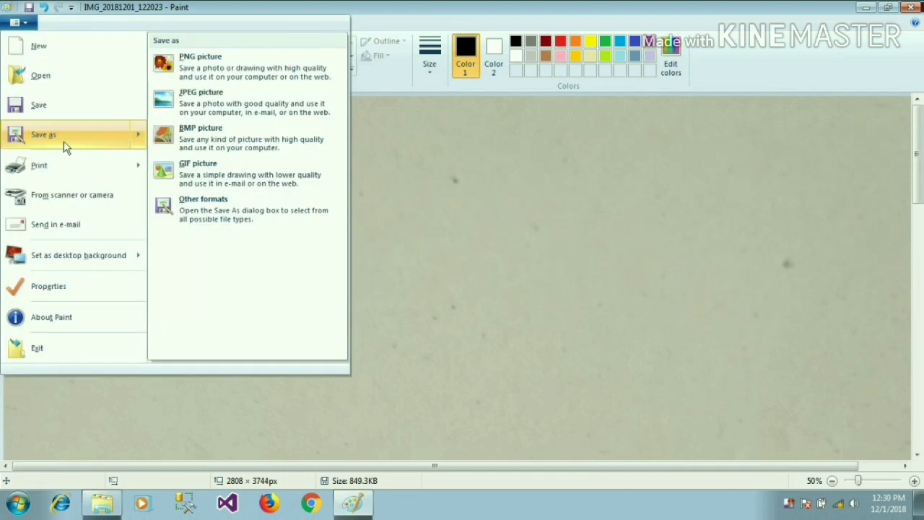
# Save the resized image as JPEG under the name IMG_20181201_122023 in the size folder on the desktop.
pyautogui.click(65, 144)
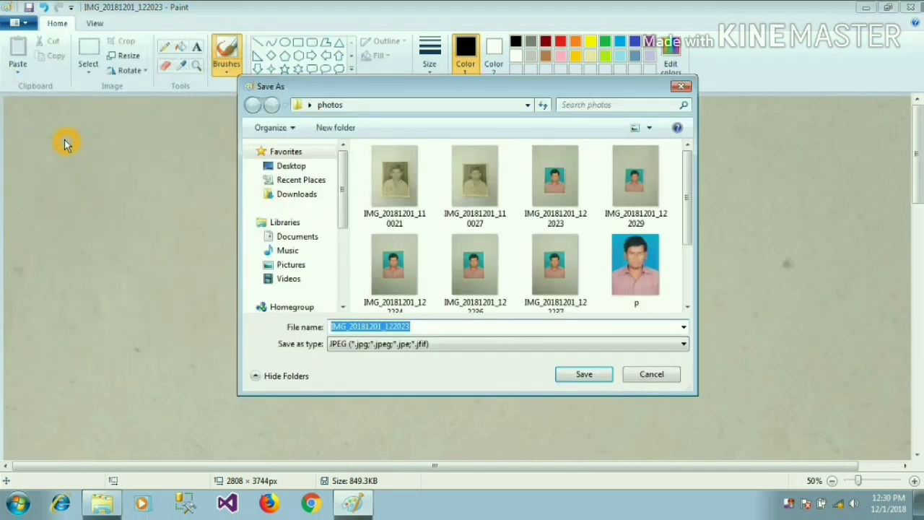
pyautogui.click(293, 166)
pyautogui.click(687, 309)
pyautogui.click(686, 309)
pyautogui.click(686, 309)
pyautogui.click(686, 309)
pyautogui.click(686, 309)
pyautogui.click(686, 309)
pyautogui.click(686, 309)
pyautogui.click(686, 309)
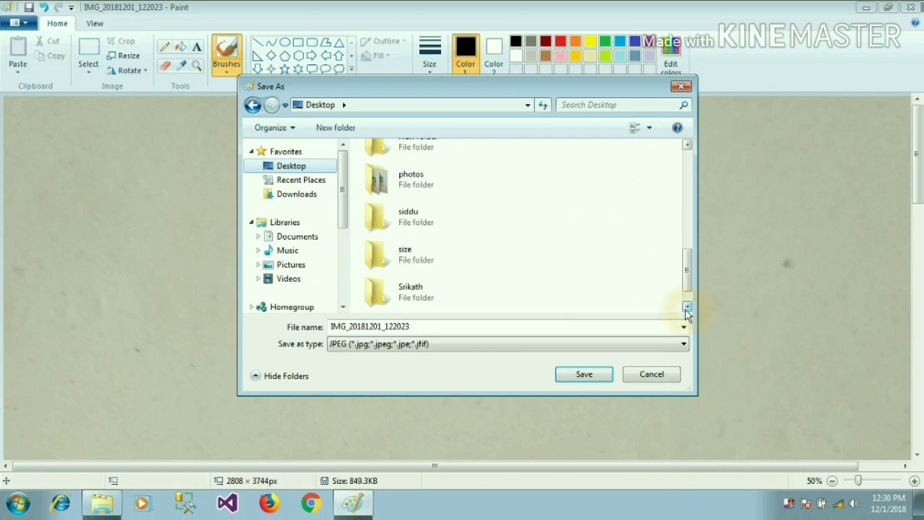
pyautogui.doubleClick(410, 254)
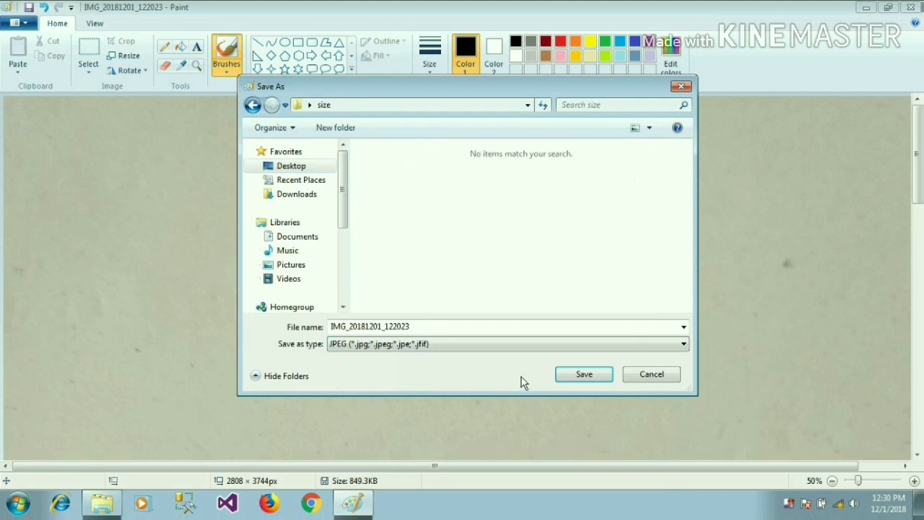
pyautogui.click(584, 376)
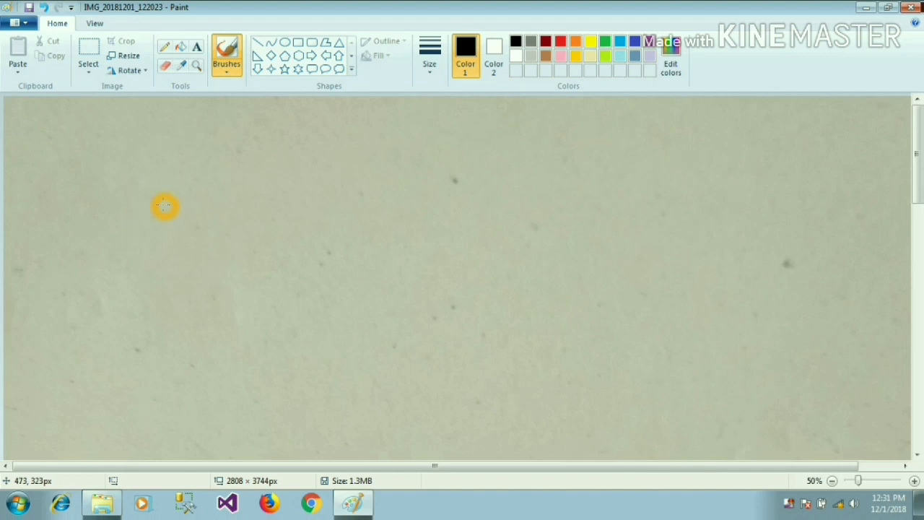
# Resize the saved copy to 80 percent with its aspect ratio maintained.
pyautogui.click(130, 57)
pyautogui.click(173, 148)
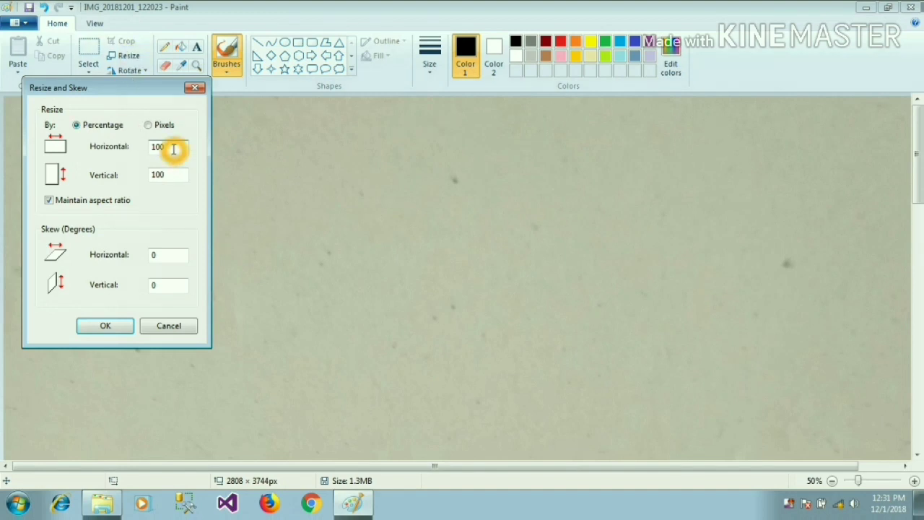
pyautogui.click(174, 148)
pyautogui.press('BackSpace')
pyautogui.press('BackSpace')
pyautogui.write('80')
pyautogui.click(108, 326)
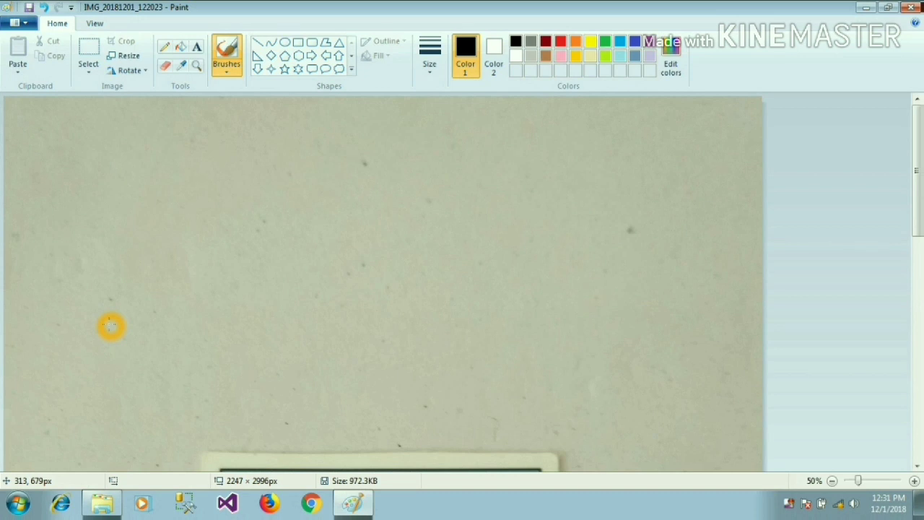
# Shrink the picture again to 80 percent of its current width and height.
pyautogui.click(136, 57)
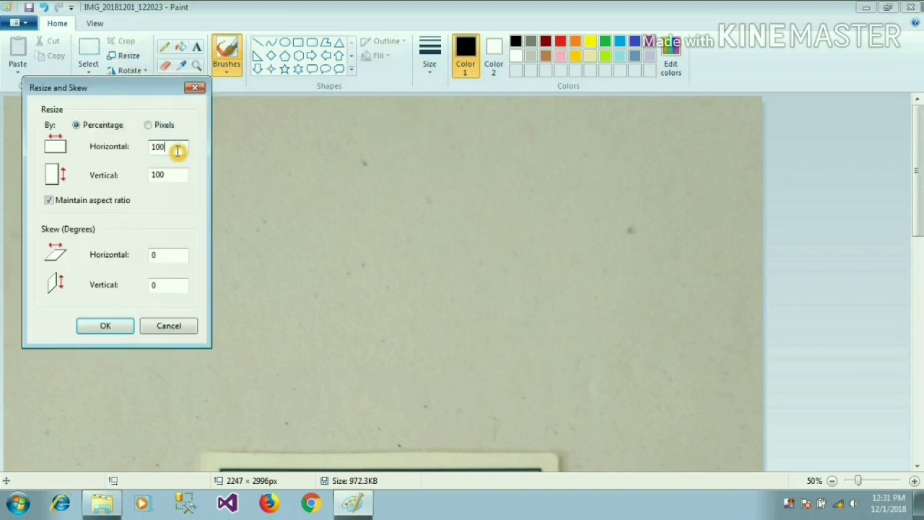
pyautogui.press('BackSpace')
pyautogui.press('BackSpace')
pyautogui.press('BackSpace')
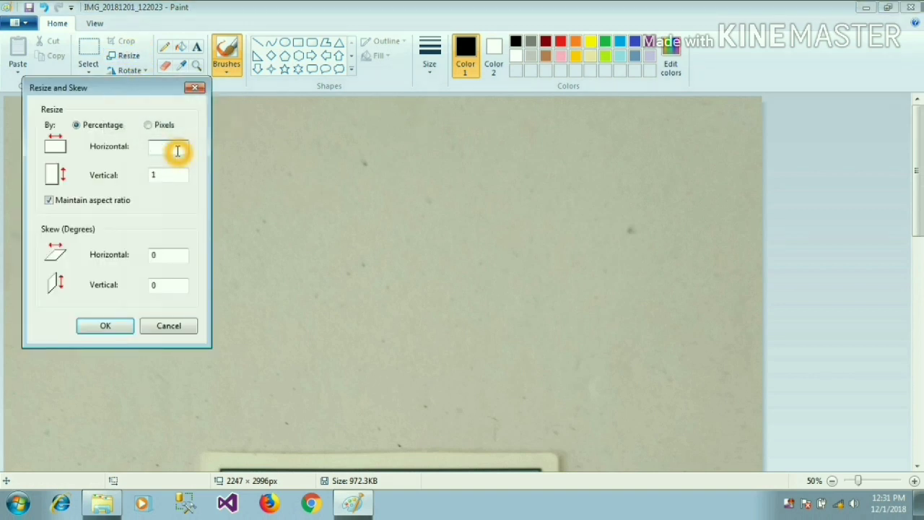
pyautogui.write('80')
pyautogui.click(113, 330)
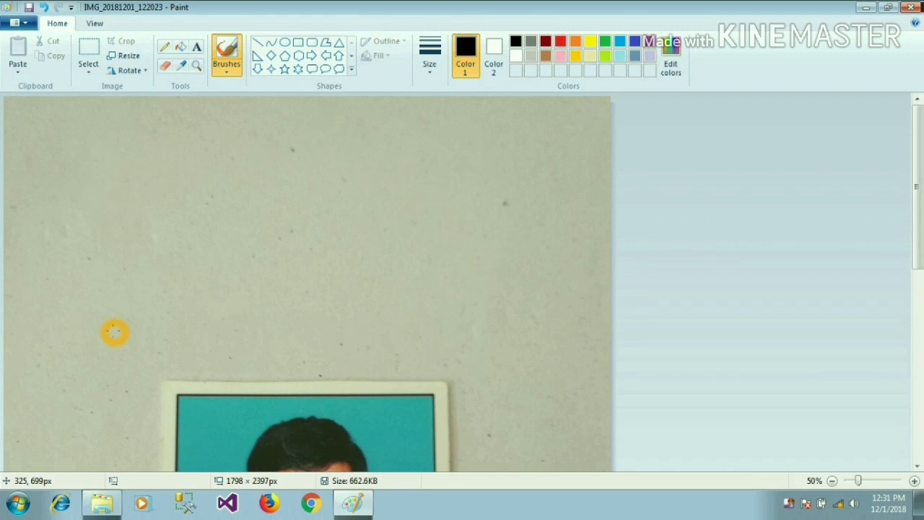
# Scale the picture down a third time by 80 percent horizontally, keeping the aspect ratio.
pyautogui.click(129, 57)
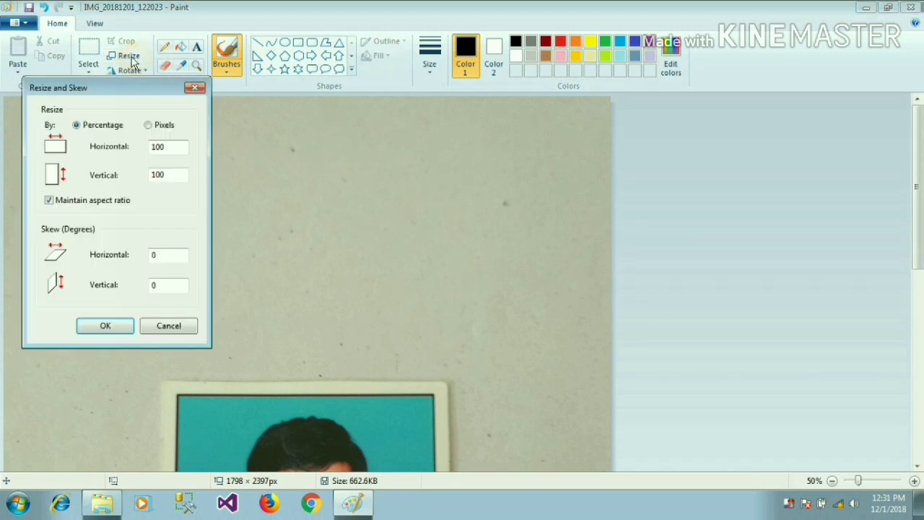
pyautogui.click(173, 142)
pyautogui.press('BackSpace')
pyautogui.write('80')
pyautogui.click(119, 326)
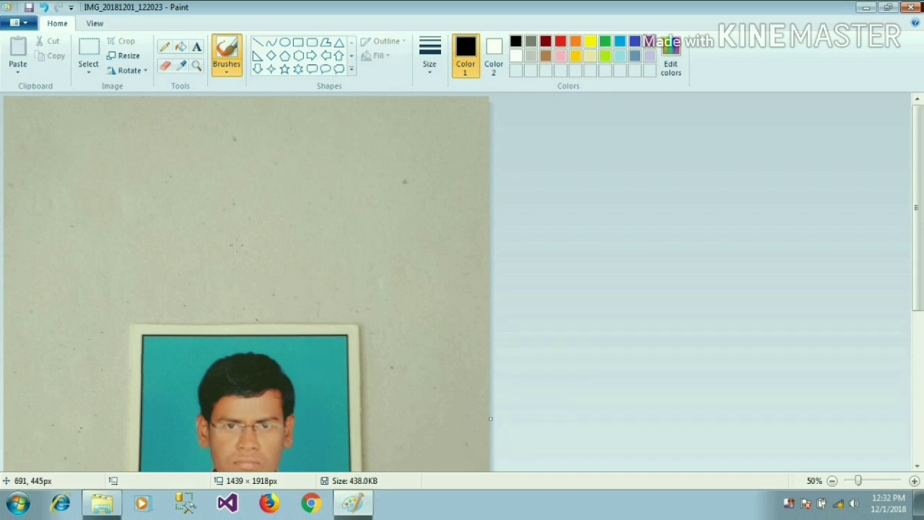
# Resize the 1439 × 1918 px picture to 80 percent horizontally and vertically with the aspect ratio maintained.
pyautogui.click(126, 56)
pyautogui.click(180, 149)
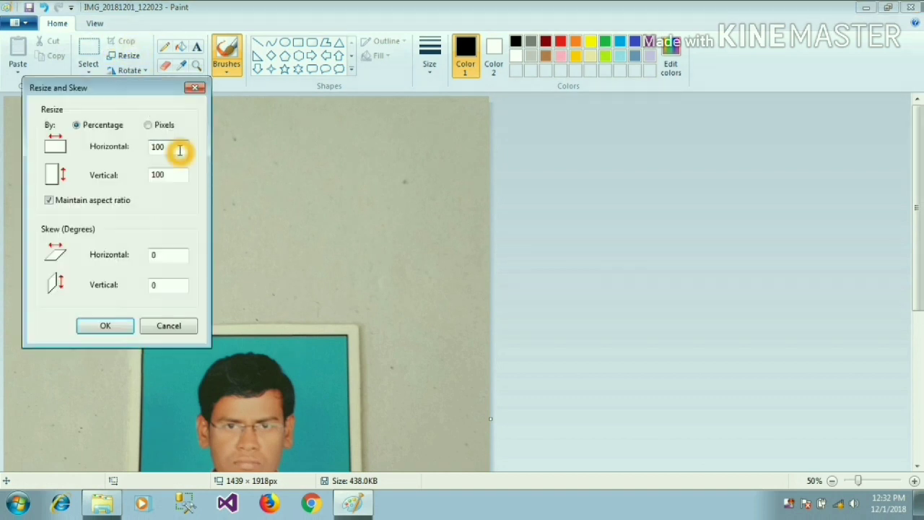
pyautogui.click(179, 150)
pyautogui.press('BackSpace')
pyautogui.press('BackSpace')
pyautogui.press('BackSpace')
pyautogui.write('80')
pyautogui.click(107, 328)
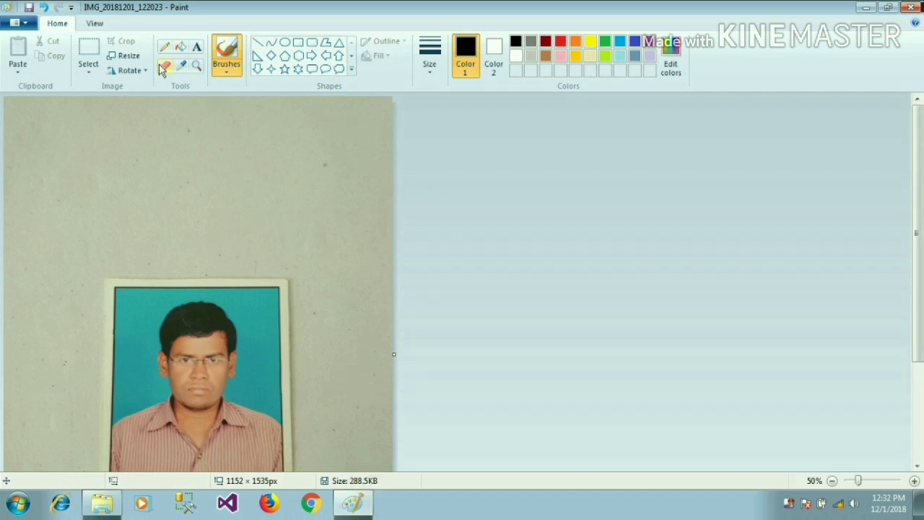
# Reduce the picture once more to 80 percent of its size, keeping the aspect ratio.
pyautogui.click(129, 58)
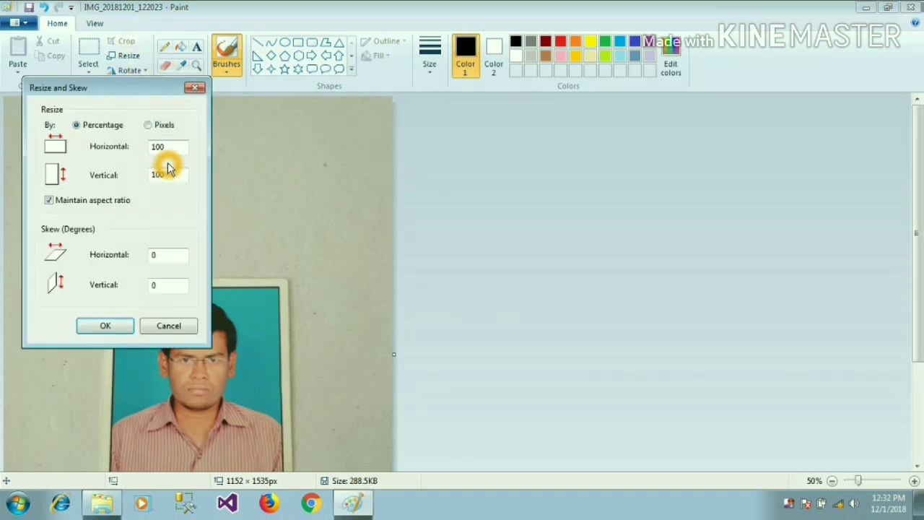
pyautogui.click(174, 146)
pyautogui.press('BackSpace')
pyautogui.write('80')
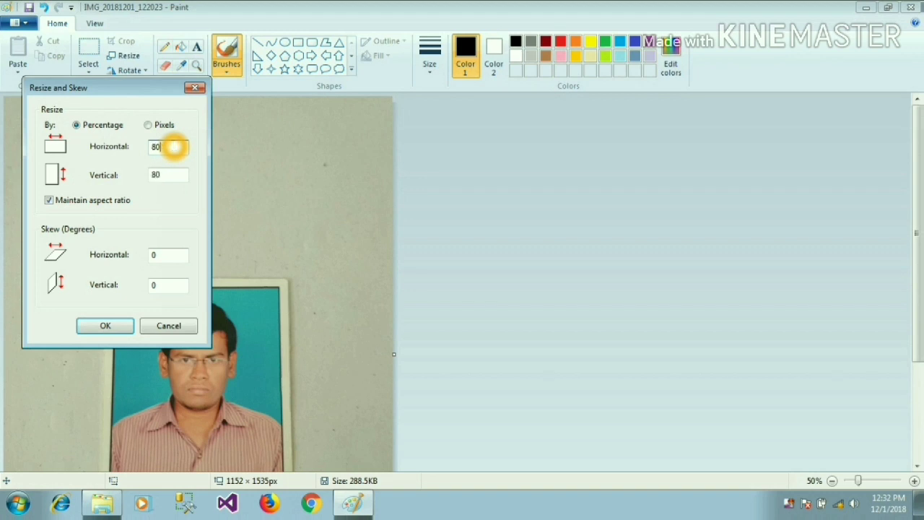
pyautogui.click(110, 331)
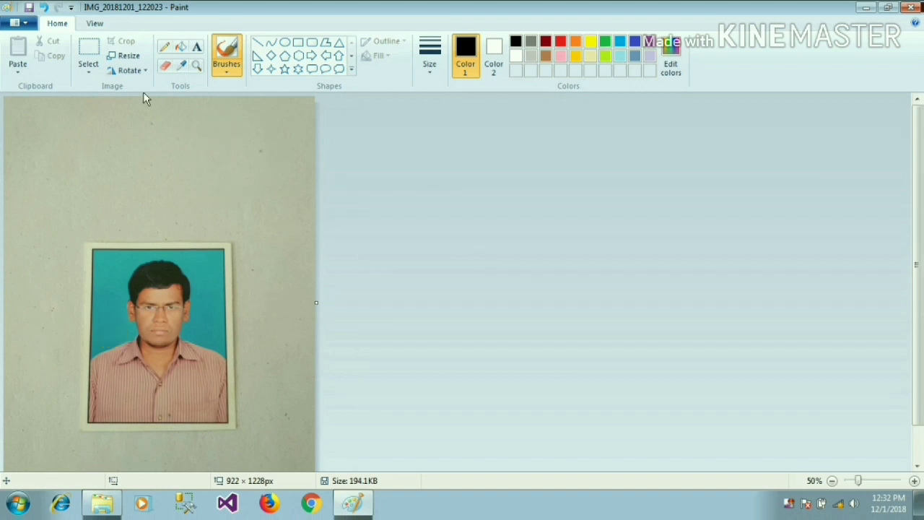
# Resize the picture to 90 percent with its aspect ratio maintained and save the file.
pyautogui.click(128, 55)
pyautogui.click(166, 148)
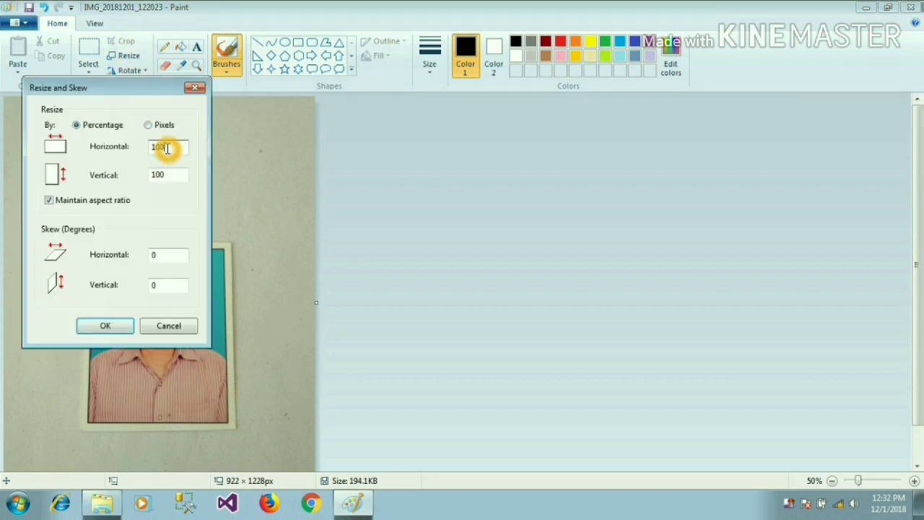
pyautogui.press('BackSpace')
pyautogui.press('BackSpace')
pyautogui.press('BackSpace')
pyautogui.write('90')
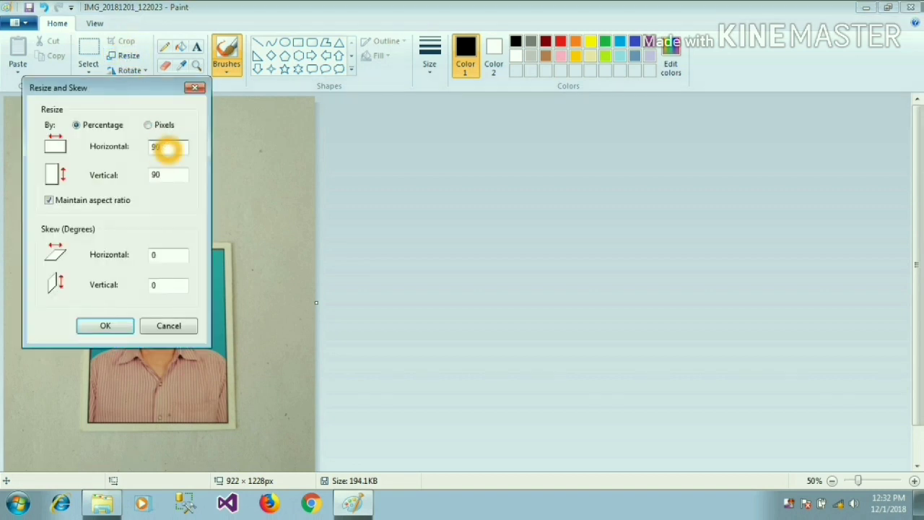
pyautogui.click(115, 326)
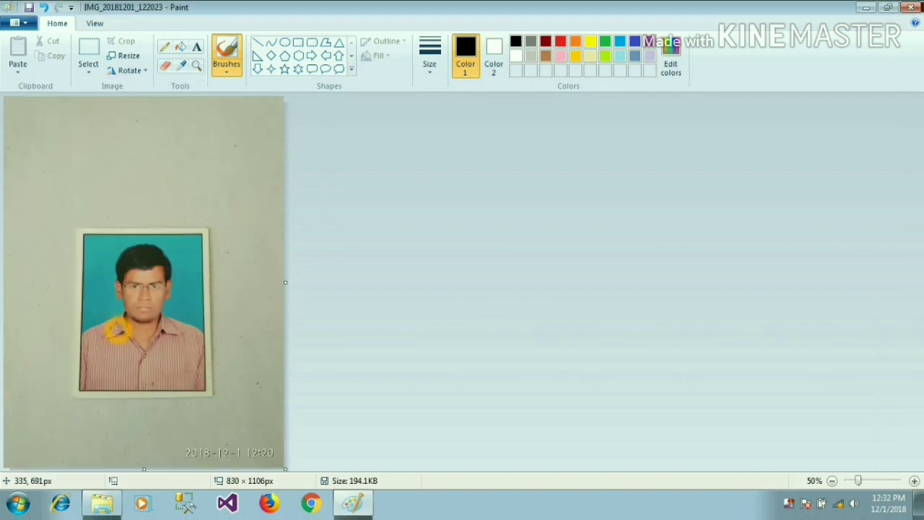
pyautogui.hotkey('ctrl', 's')
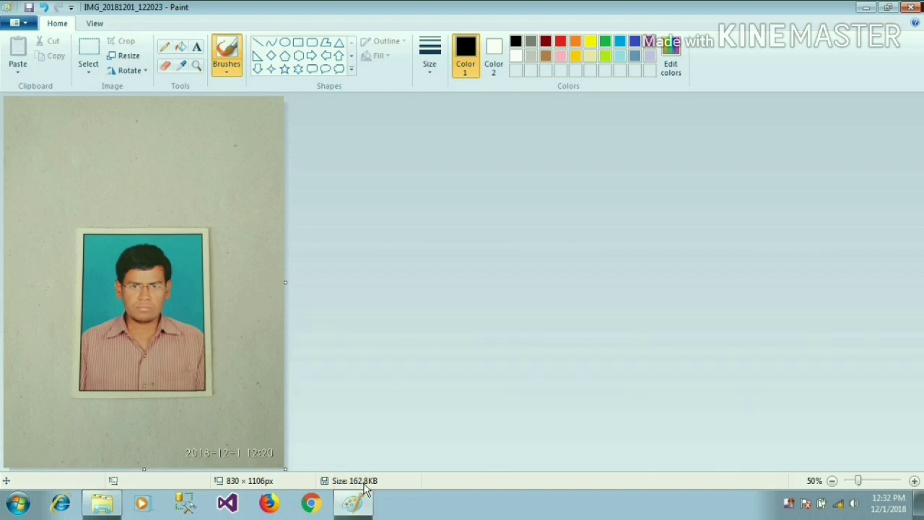
# Trim the empty background beside the portrait by narrowing the canvas to about 622 px wide, and save the file.
pyautogui.click(141, 75)
pyautogui.click(137, 76)
pyautogui.moveTo(289, 283); pyautogui.dragTo(214, 293)
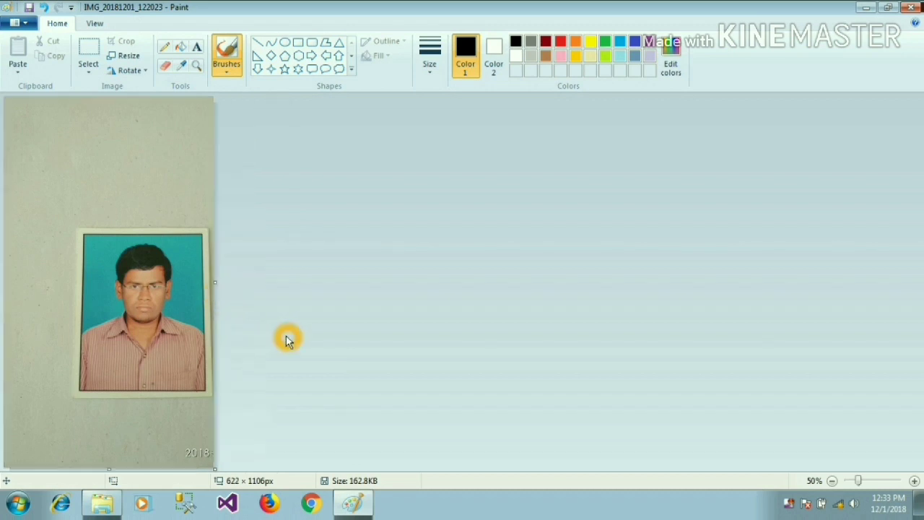
pyautogui.hotkey('ctrl', 's')
# Rotate the picture right 90°, cut the background above the head by narrowing the canvas to about 708 px, and save.
pyautogui.click(128, 59)
pyautogui.click(134, 72)
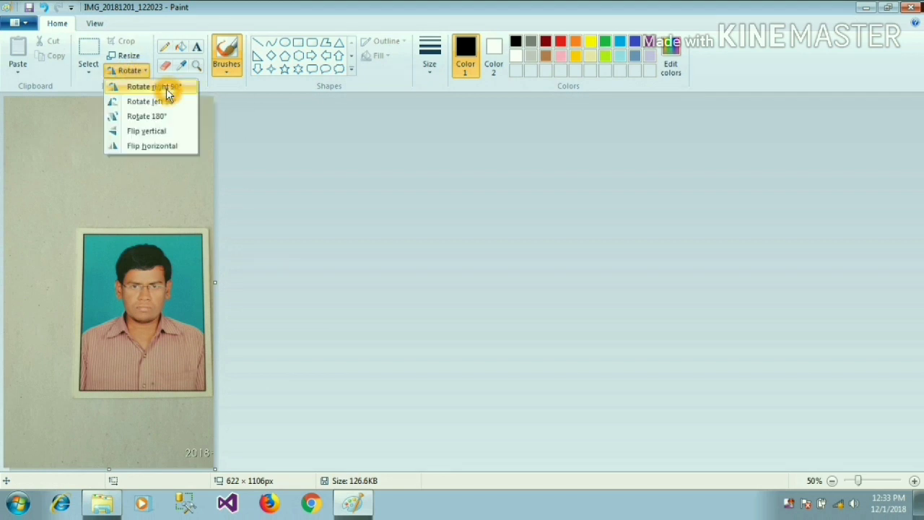
pyautogui.click(166, 88)
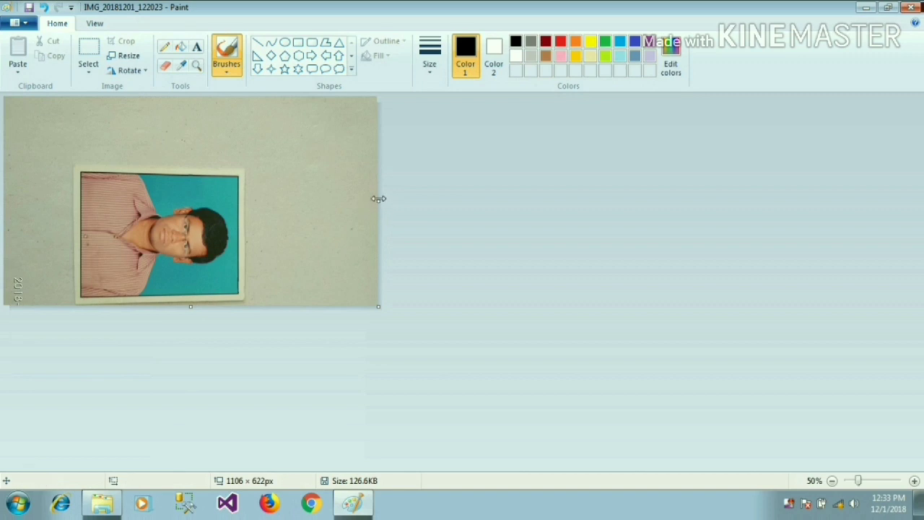
pyautogui.moveTo(378, 202); pyautogui.dragTo(244, 219)
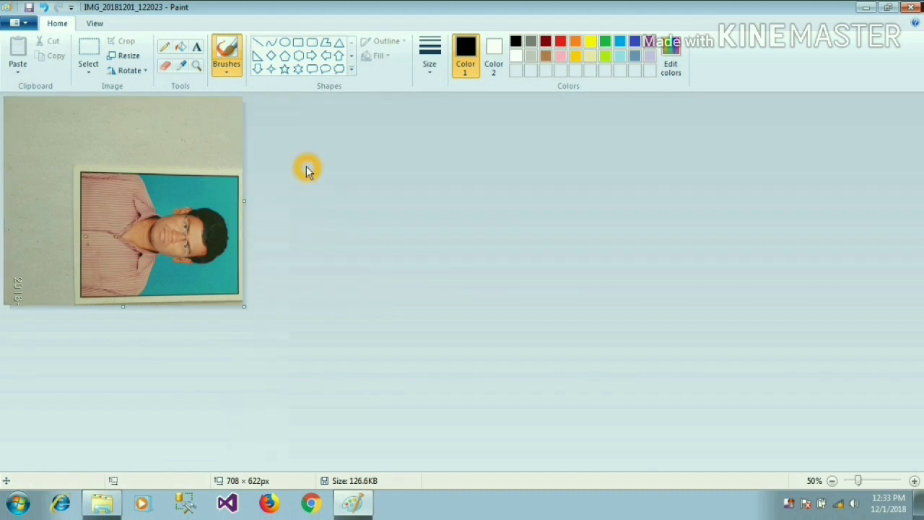
pyautogui.hotkey('ctrl', 's')
# Rotate the picture right 90° to turn it upside down, narrow the canvas to about 412 px at the portrait's border, and save.
pyautogui.click(140, 72)
pyautogui.click(154, 90)
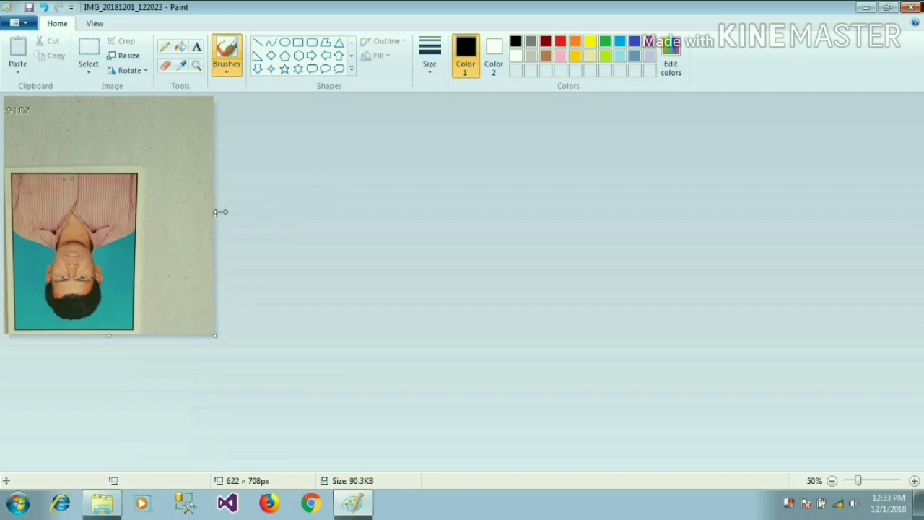
pyautogui.moveTo(214, 216); pyautogui.dragTo(146, 220)
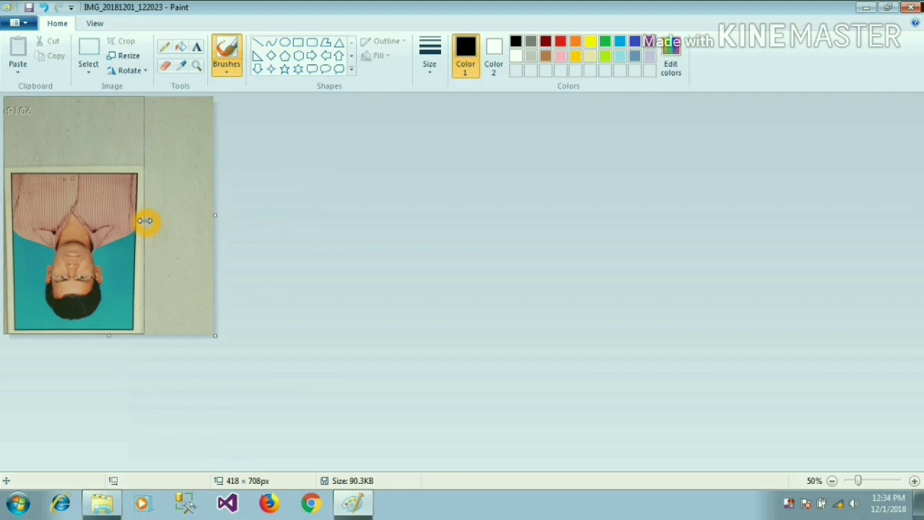
pyautogui.moveTo(146, 221); pyautogui.dragTo(143, 225)
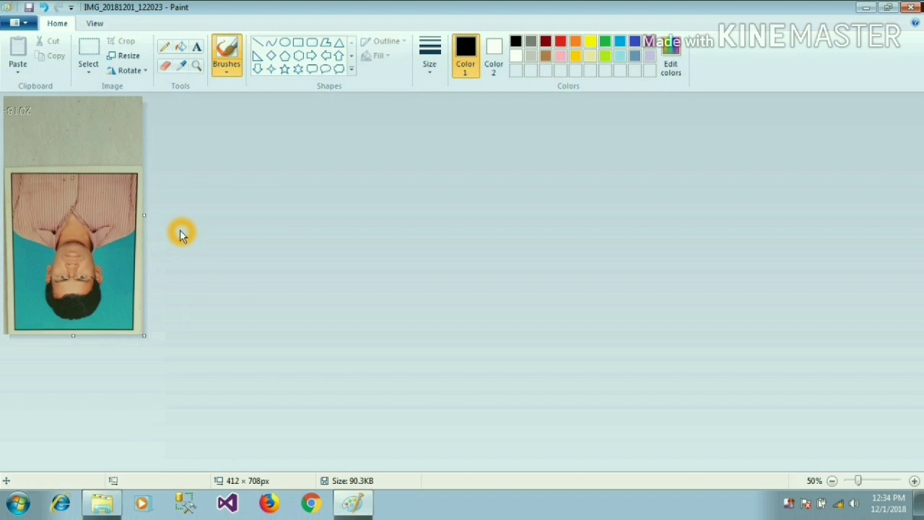
pyautogui.hotkey('ctrl', 's')
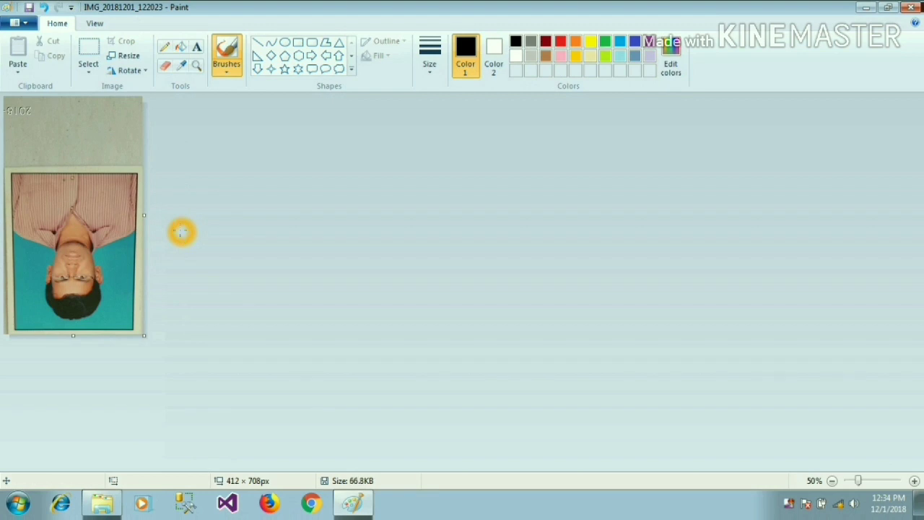
# Rotate the picture right 90°, trim the background below the portrait to about 500 px, and rotate it right 90° back upright.
pyautogui.click(138, 71)
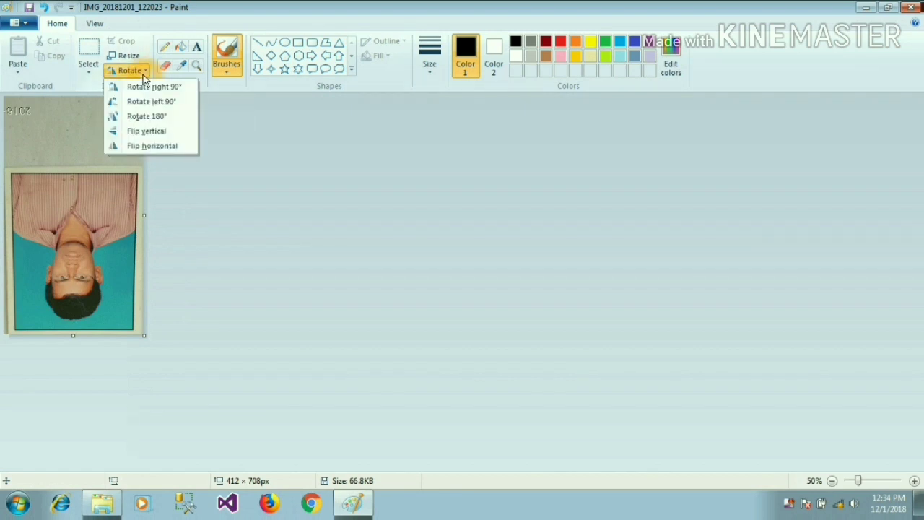
pyautogui.click(145, 87)
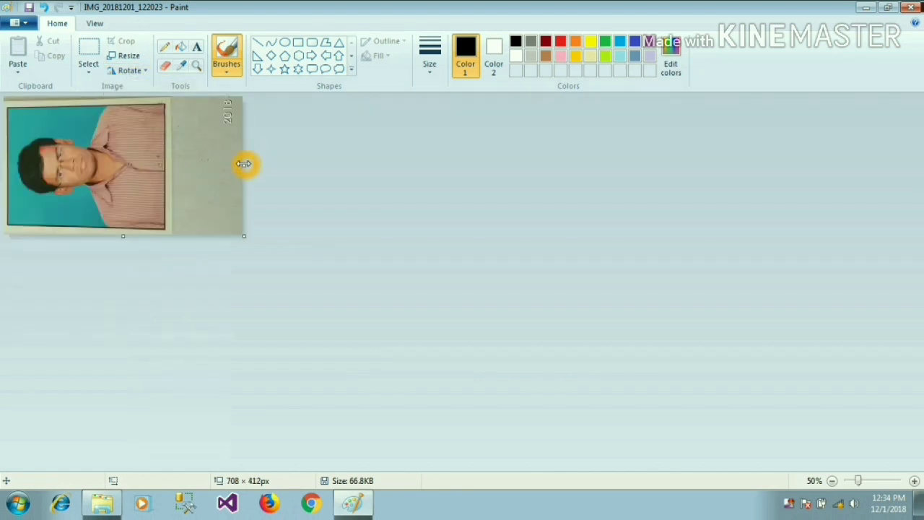
pyautogui.moveTo(249, 165); pyautogui.dragTo(174, 165)
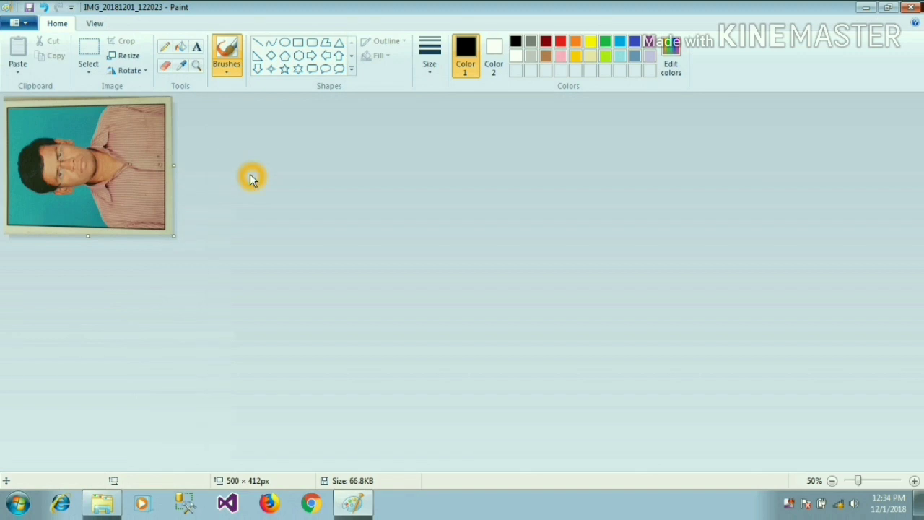
pyautogui.click(130, 70)
pyautogui.click(144, 91)
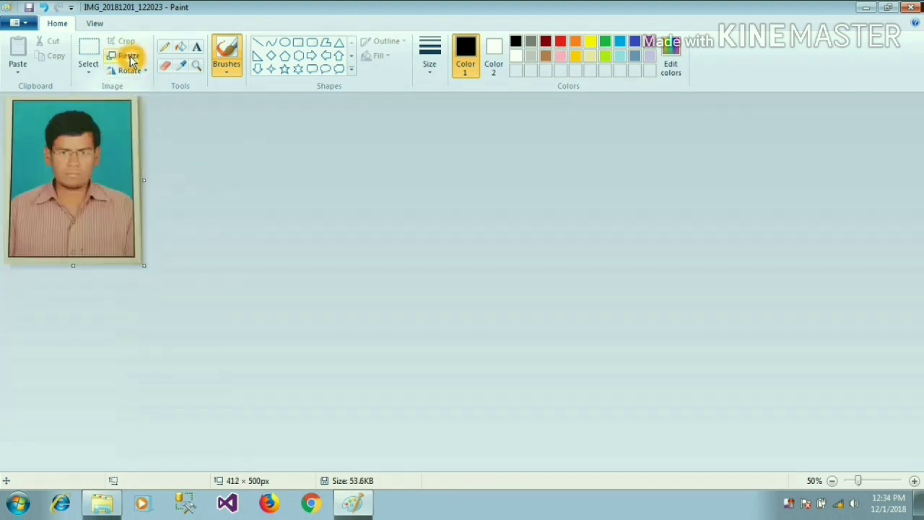
# Scale the cropped portrait to 90 percent horizontally and vertically, and save the file.
pyautogui.click(128, 60)
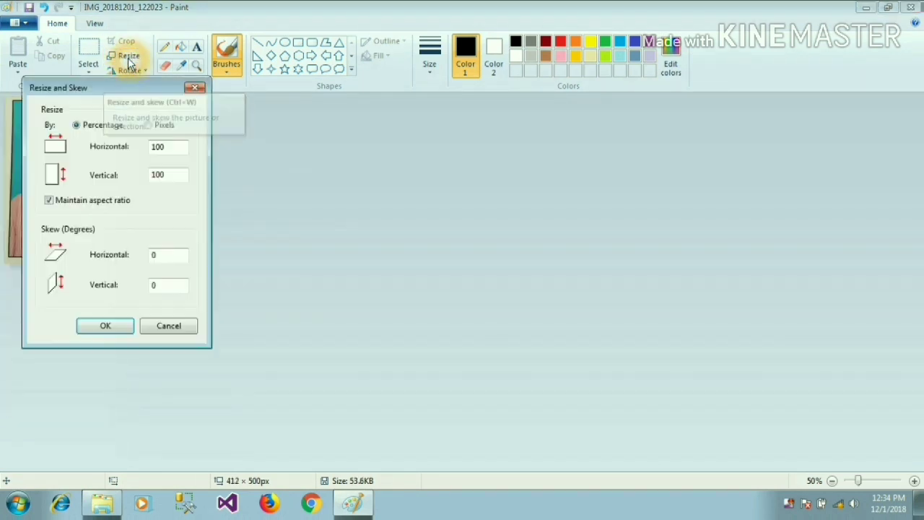
pyautogui.click(177, 144)
pyautogui.press('BackSpace')
pyautogui.press('BackSpace')
pyautogui.press('BackSpace')
pyautogui.write('90')
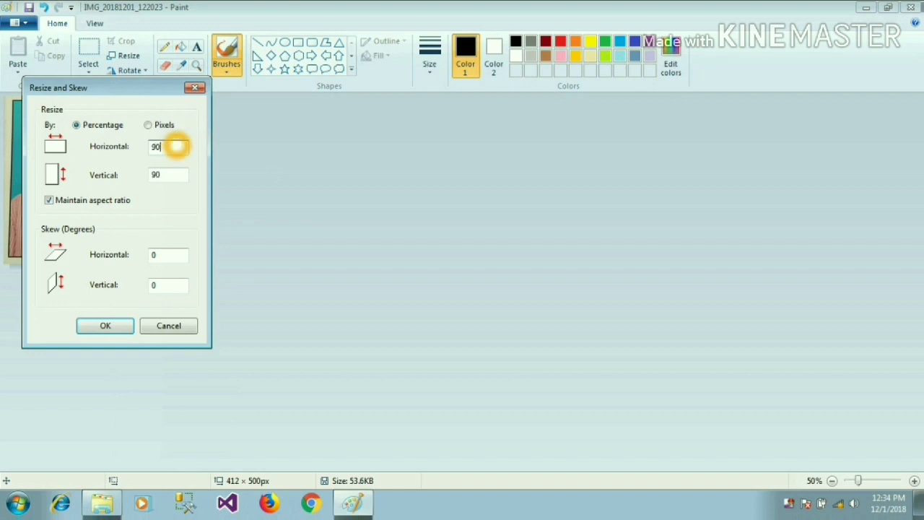
pyautogui.click(116, 326)
pyautogui.click(350, 355)
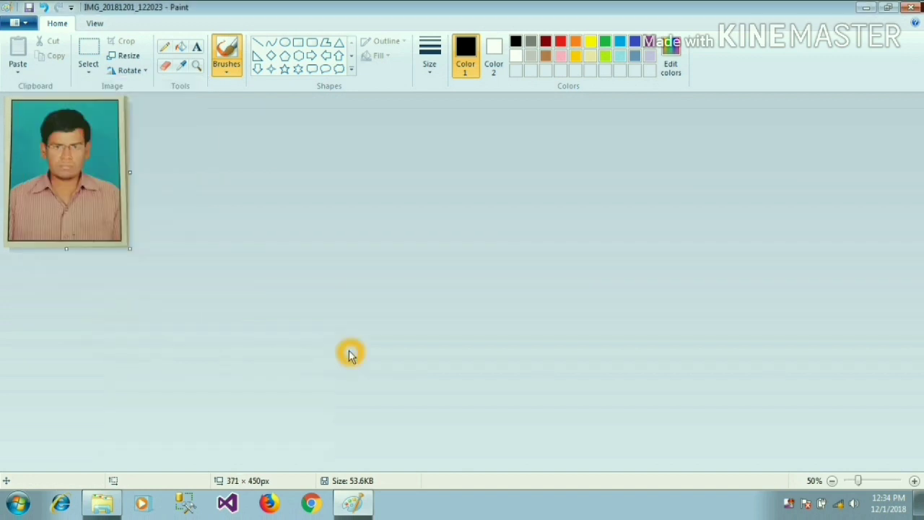
pyautogui.hotkey('ctrl', 's')
# Trim the canvas slightly at the portrait's side border to about 366 px wide and check the file size.
pyautogui.click(127, 249)
pyautogui.click(130, 252)
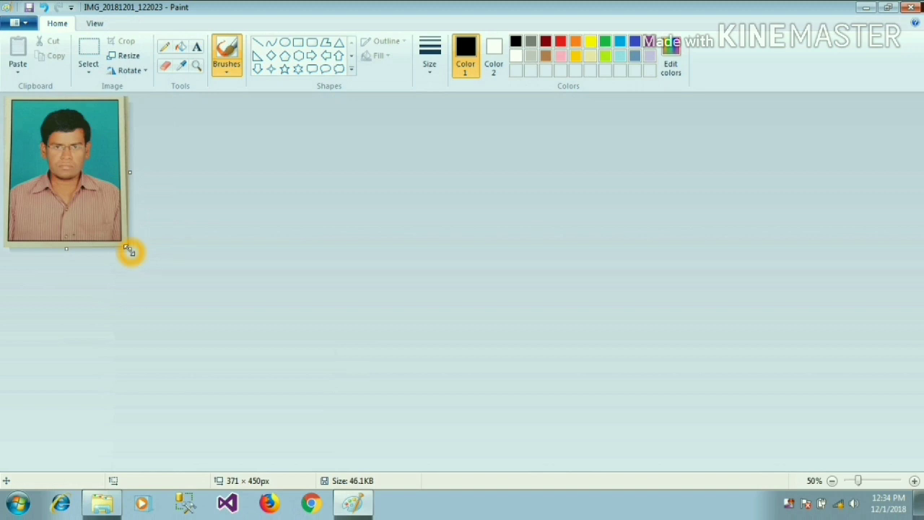
pyautogui.moveTo(129, 250); pyautogui.dragTo(127, 248)
pyautogui.click(359, 485)
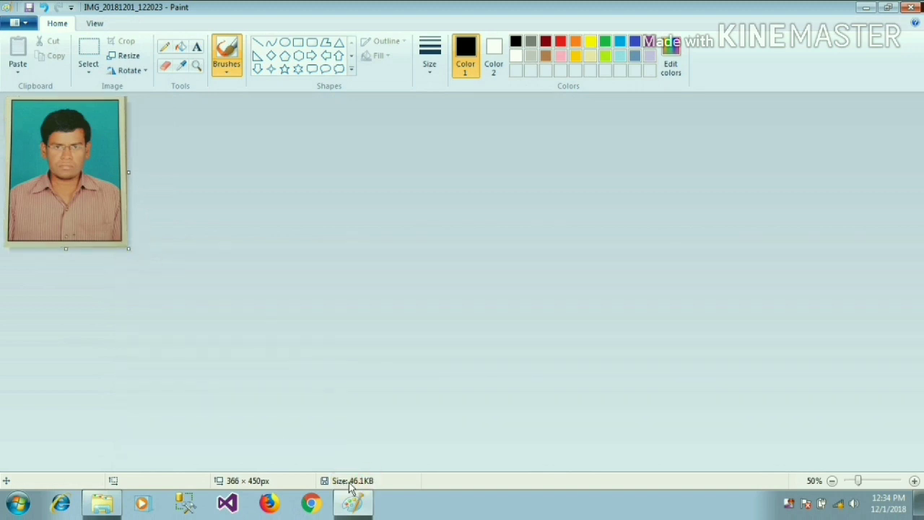
pyautogui.click(356, 484)
pyautogui.click(362, 486)
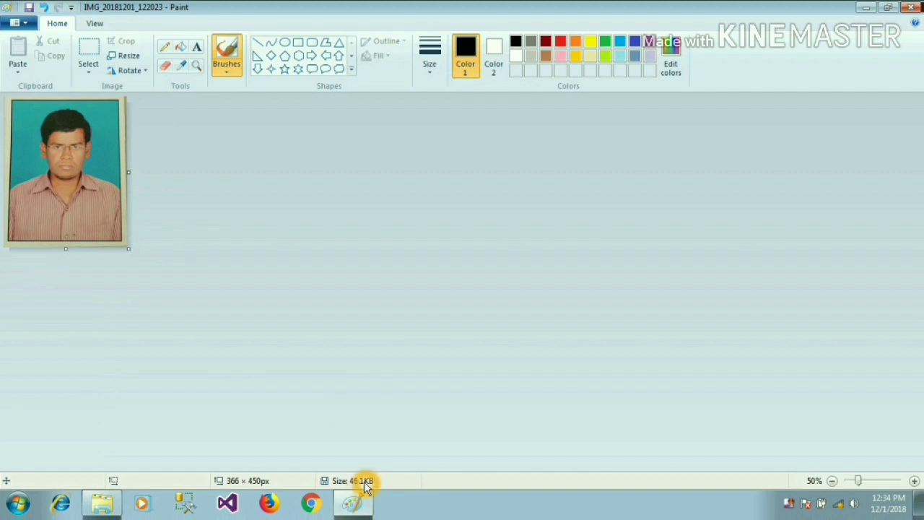
# Shrink the 366 × 450 px portrait to 90 percent with its aspect ratio maintained and save it.
pyautogui.click(124, 56)
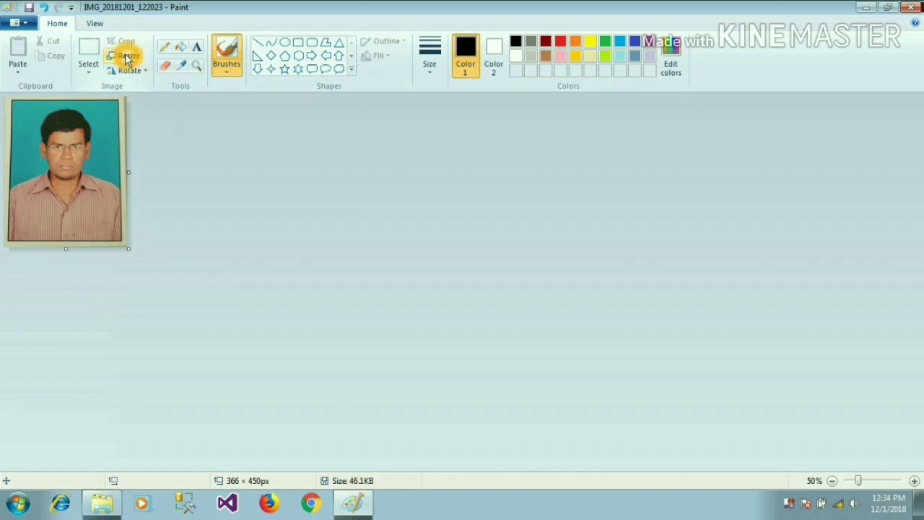
pyautogui.click(174, 147)
pyautogui.click(174, 148)
pyautogui.press('BackSpace')
pyautogui.press('BackSpace')
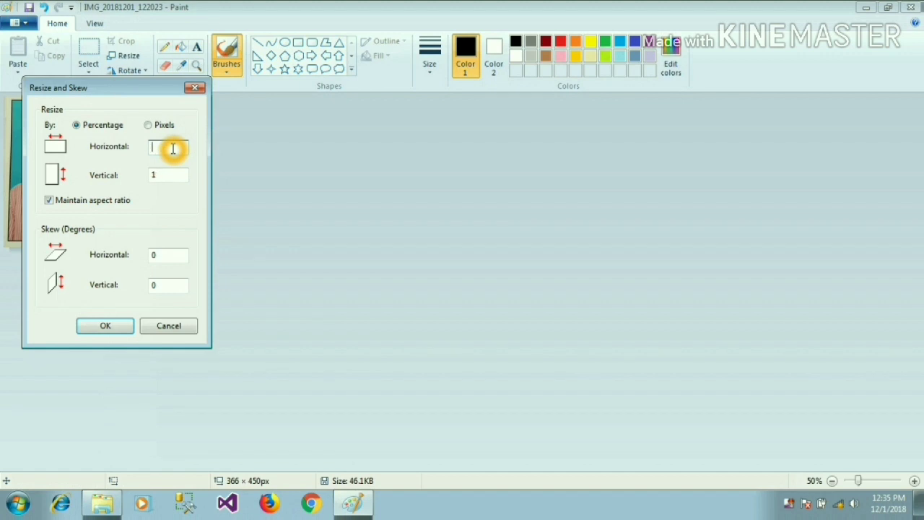
pyautogui.write('90')
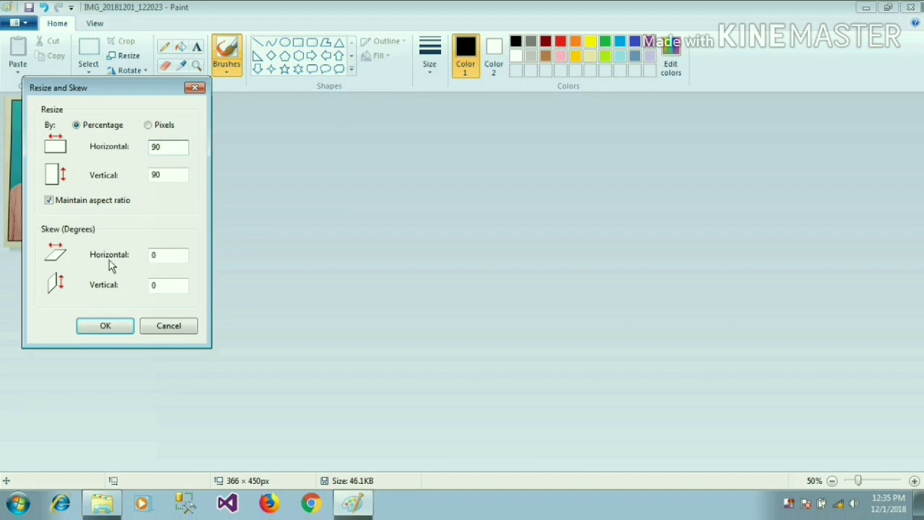
pyautogui.click(106, 326)
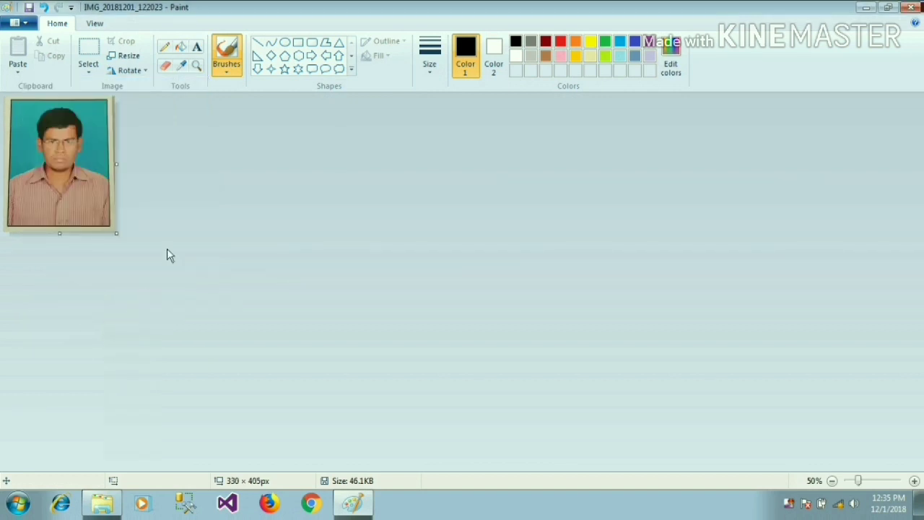
pyautogui.hotkey('ctrl', 's')
# Close Paint and the photos folder window, and open the size folder on the desktop.
pyautogui.click(914, 6)
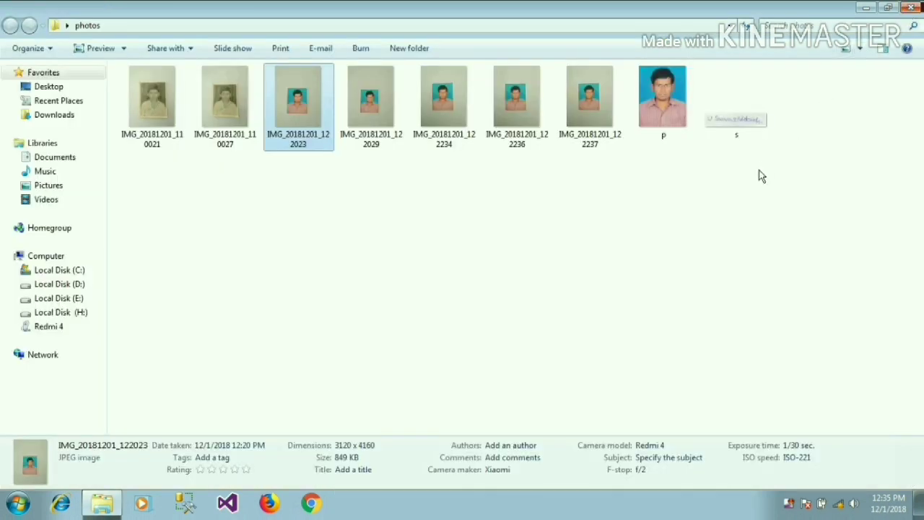
pyautogui.click(911, 7)
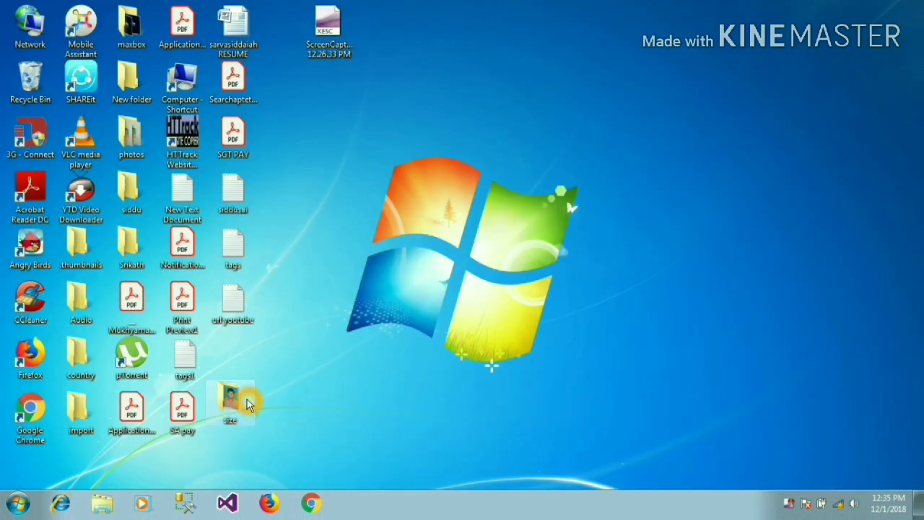
pyautogui.doubleClick(229, 401)
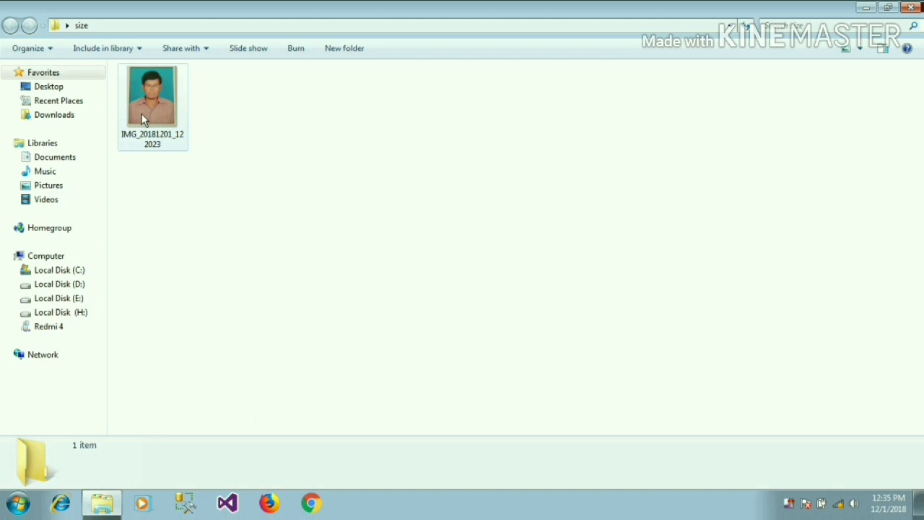
# Check the file size of IMG_20181201_122023 in its file properties and close them.
pyautogui.rightClick(164, 123)
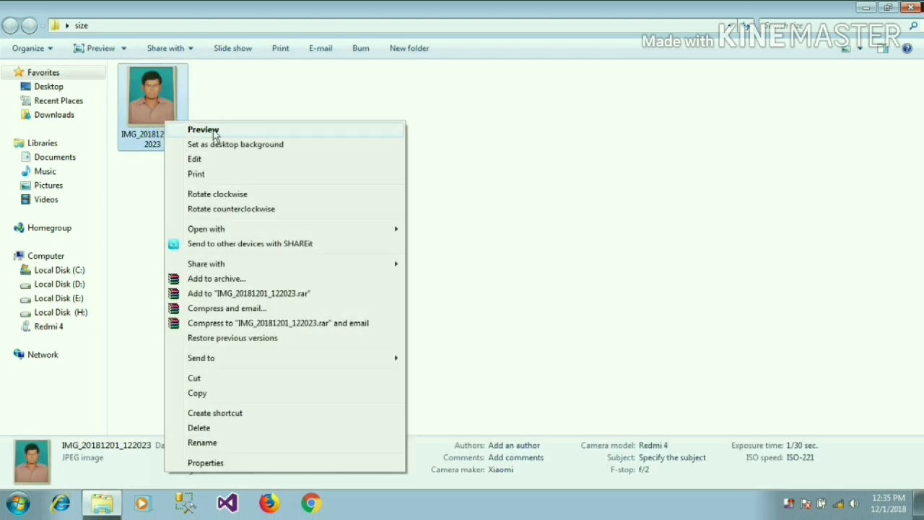
pyautogui.click(208, 464)
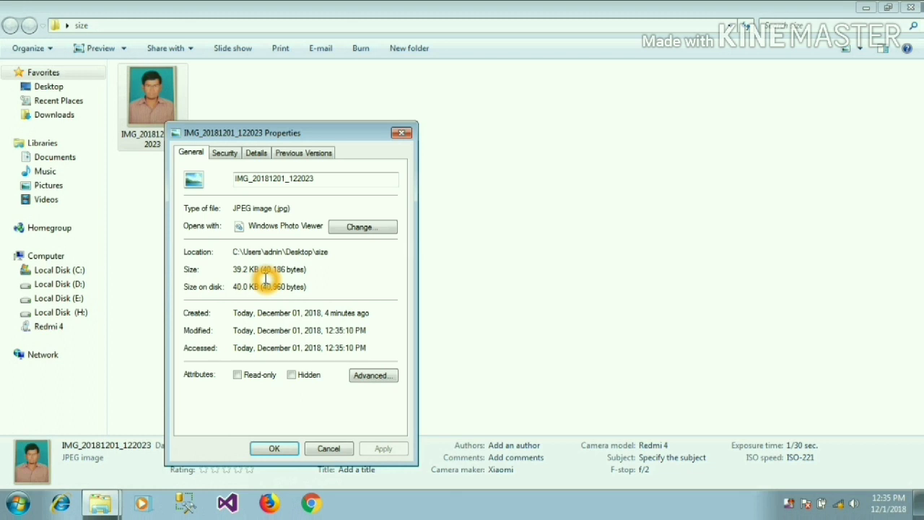
pyautogui.click(278, 449)
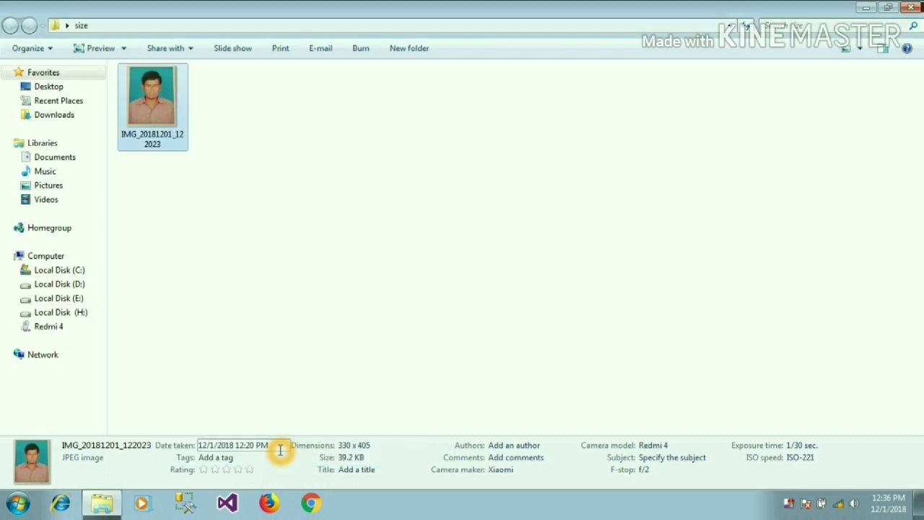